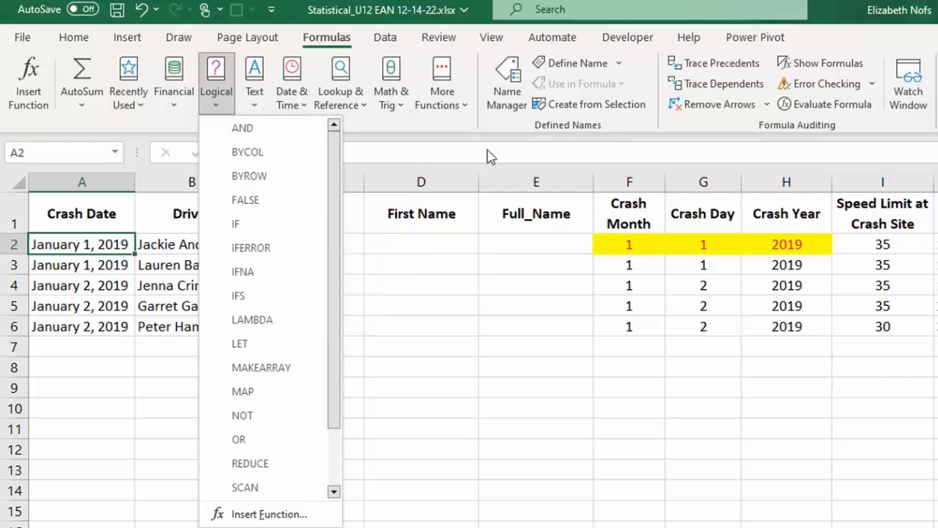
Step: Insert the MONTH function in F2 with A2 as its serial number and fill the formula down through F6
click(379, 140)
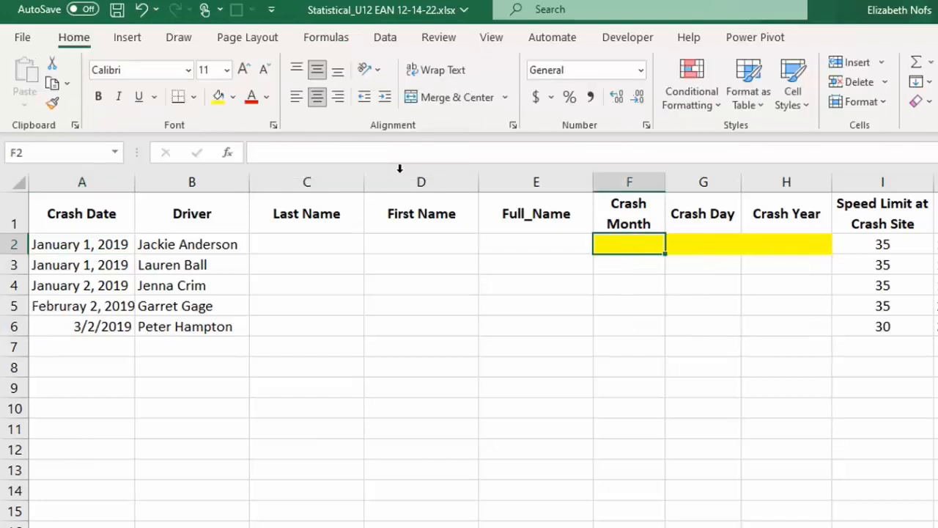
click(323, 41)
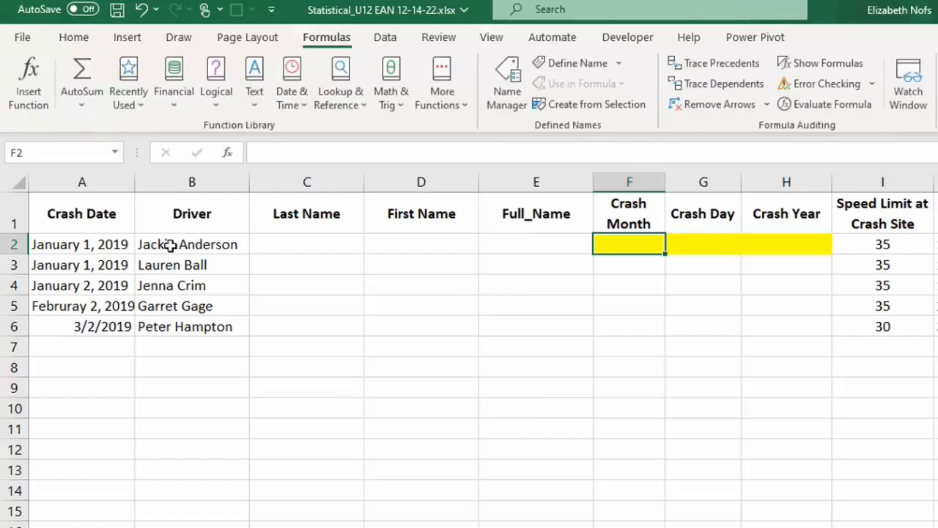
click(313, 114)
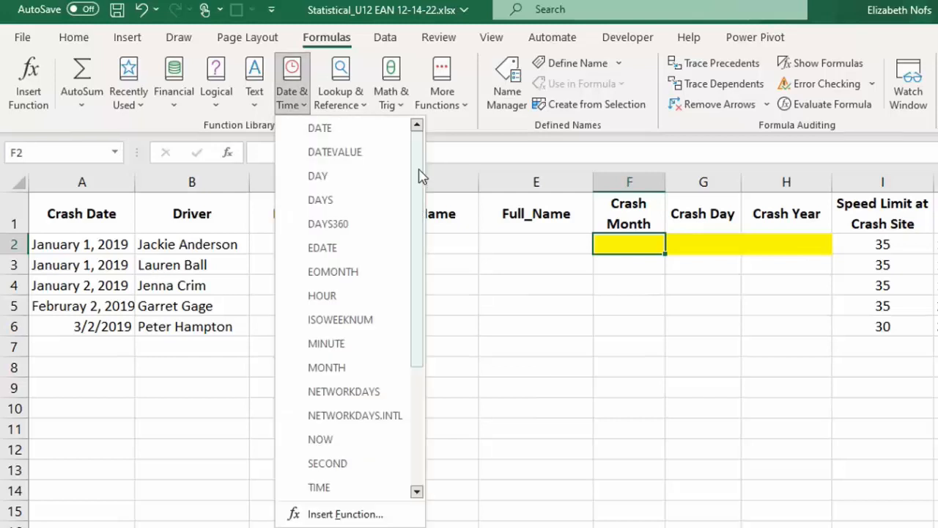
click(351, 366)
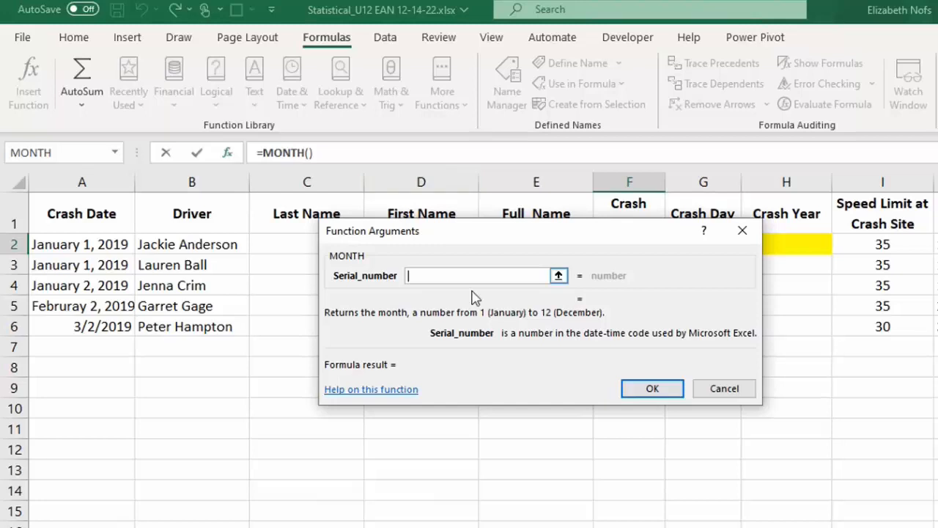
click(109, 244)
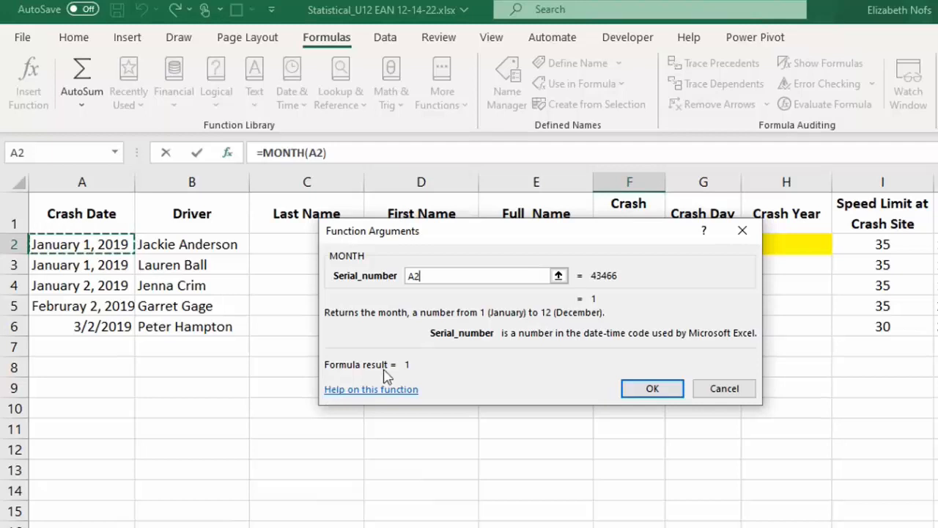
click(649, 389)
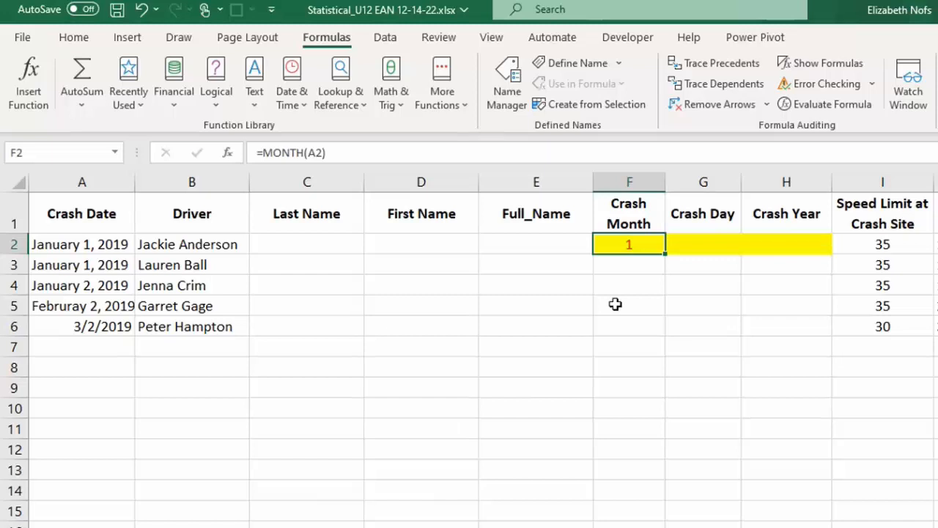
drag(663, 255, 652, 331)
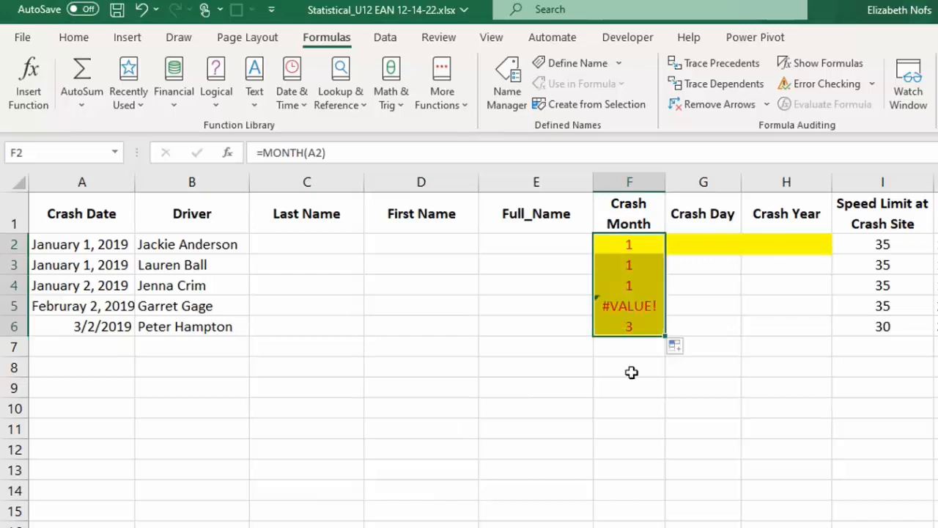
Step: Correct the misspelled month in A5 so the crash date is entered as February 2, 2019
click(94, 308)
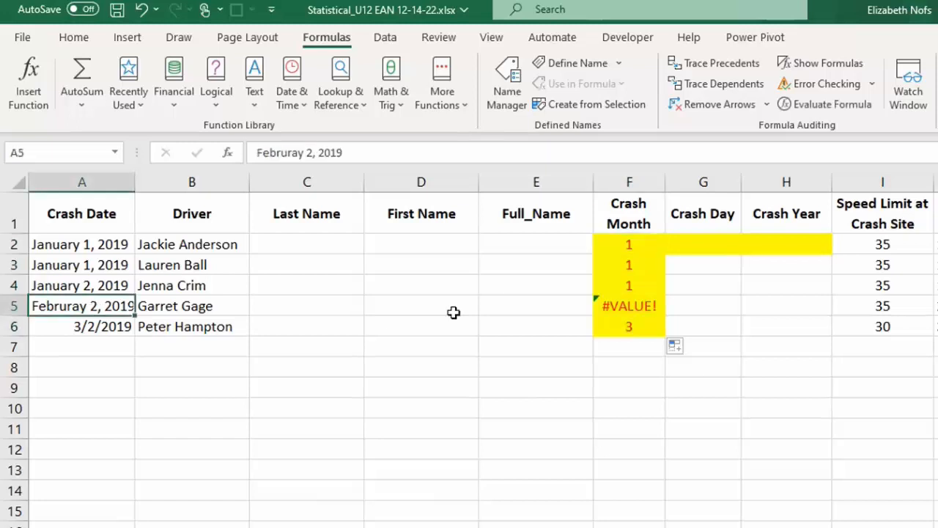
click(622, 323)
click(628, 302)
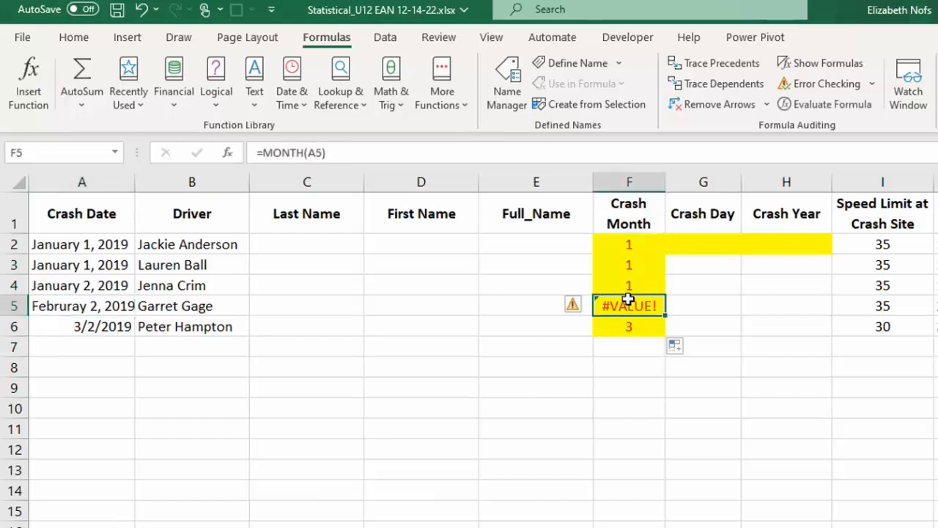
click(109, 292)
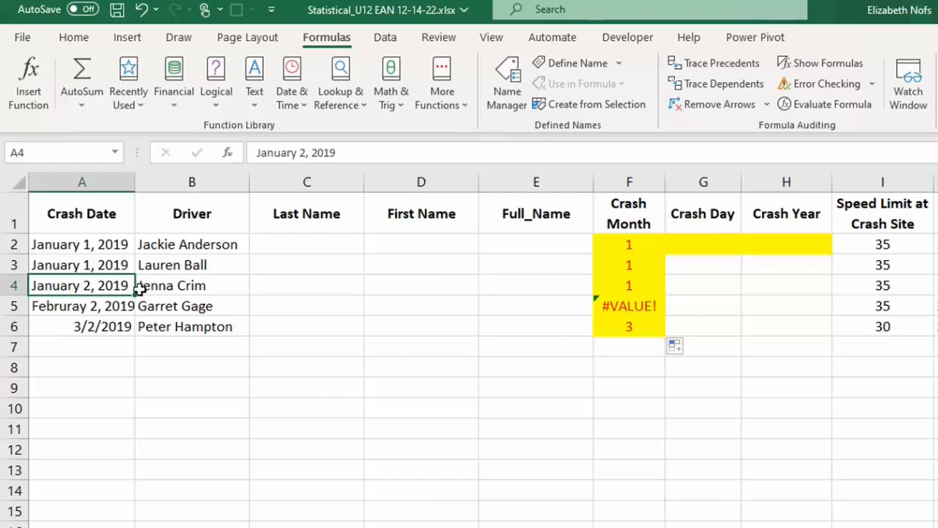
click(70, 307)
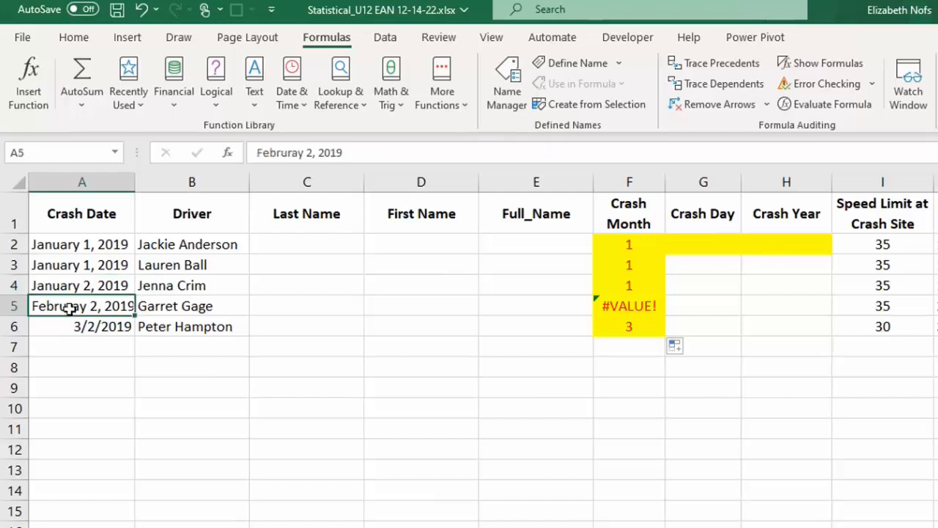
double_click(284, 154)
text(Fe)
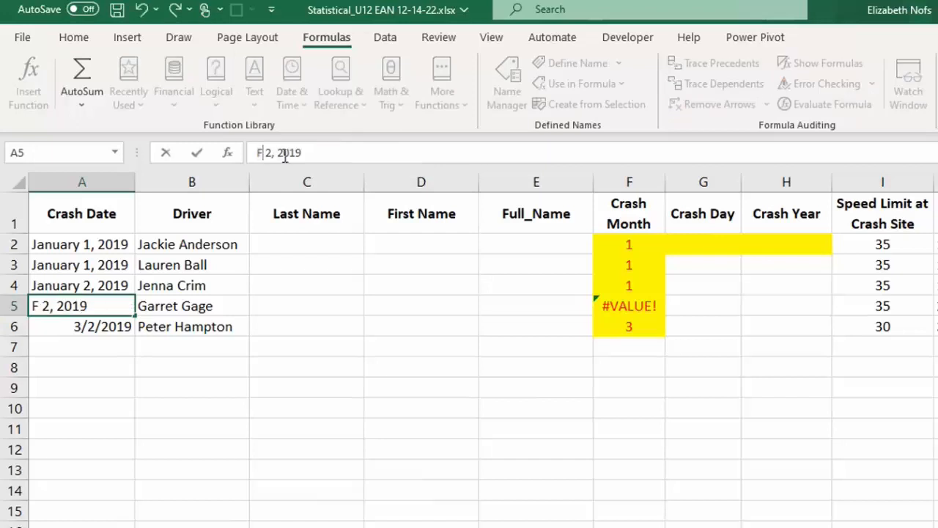
text(bruary)
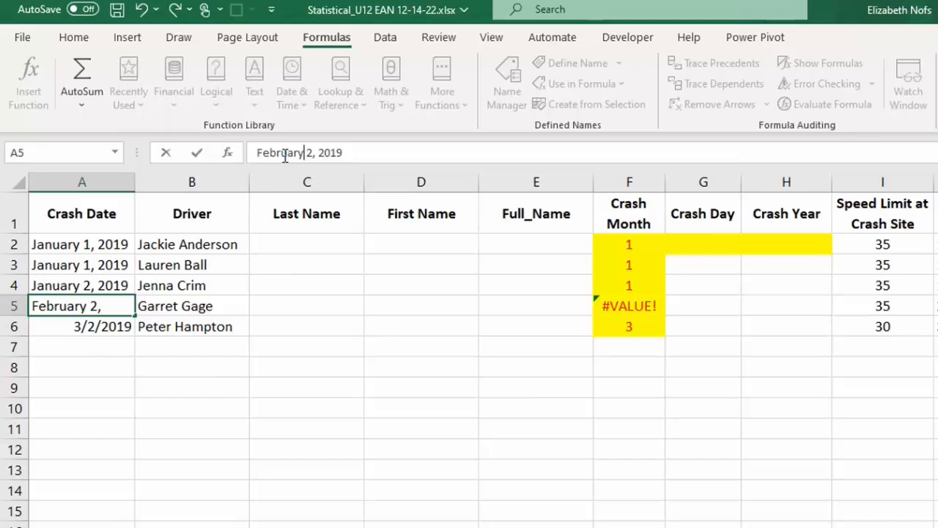
key(Return)
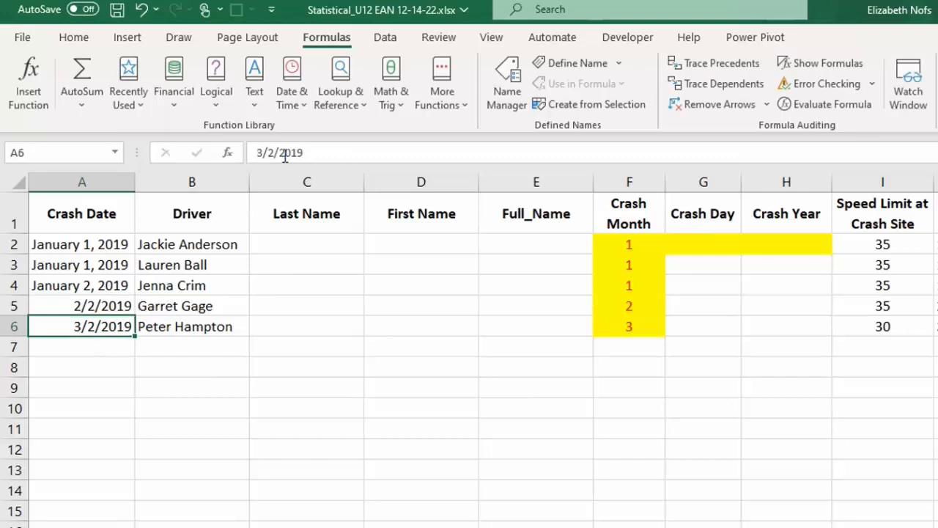
Step: Compare the crash dates in A5 and A6 with the corresponding Crash Month cells F5 and F6
click(108, 305)
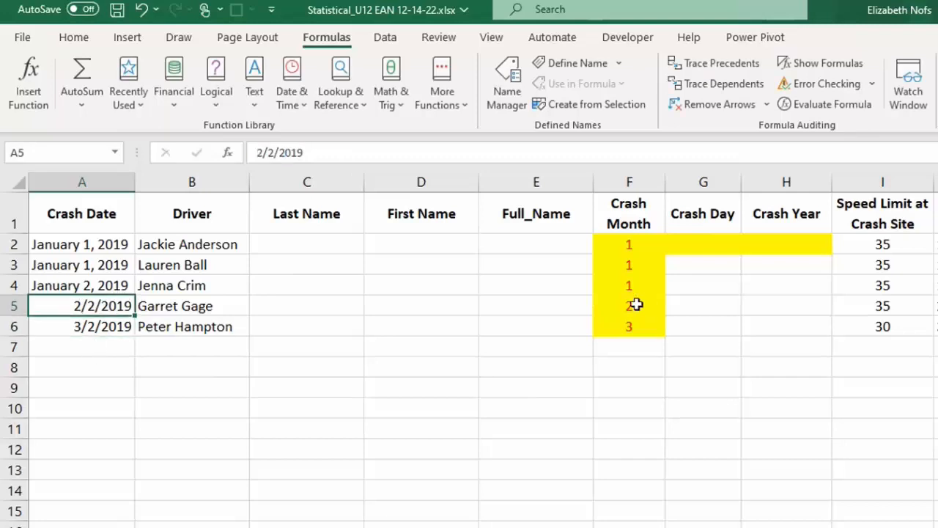
click(633, 304)
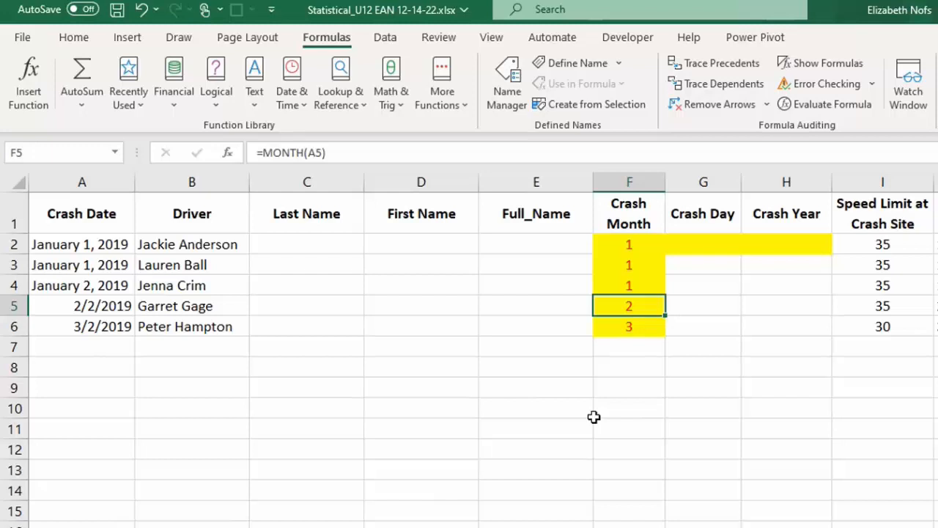
click(88, 306)
click(626, 304)
click(85, 326)
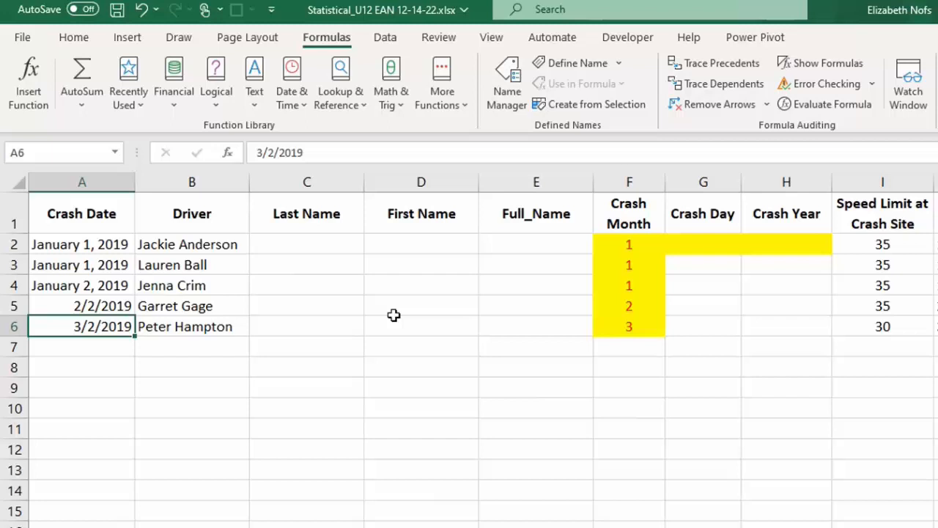
click(640, 326)
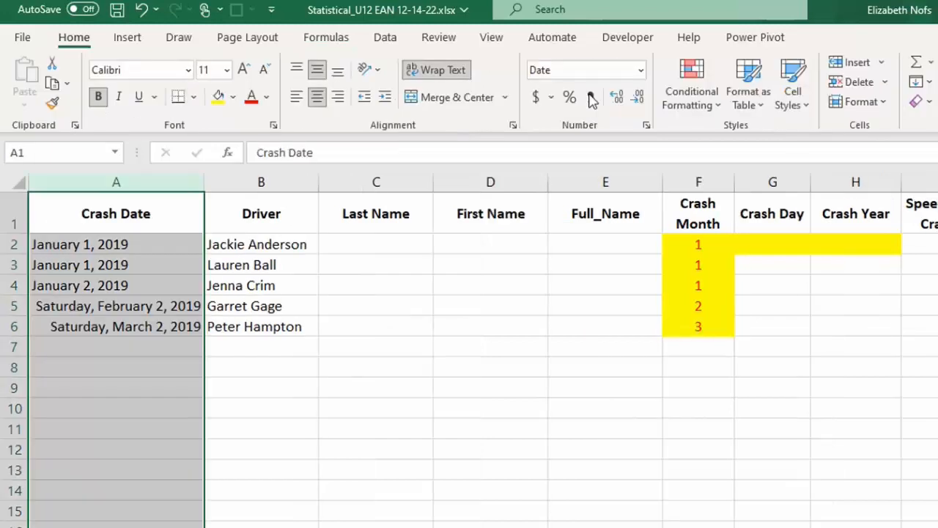
Step: Format the whole Crash Date column with the "March 14, 2012" date type
click(642, 70)
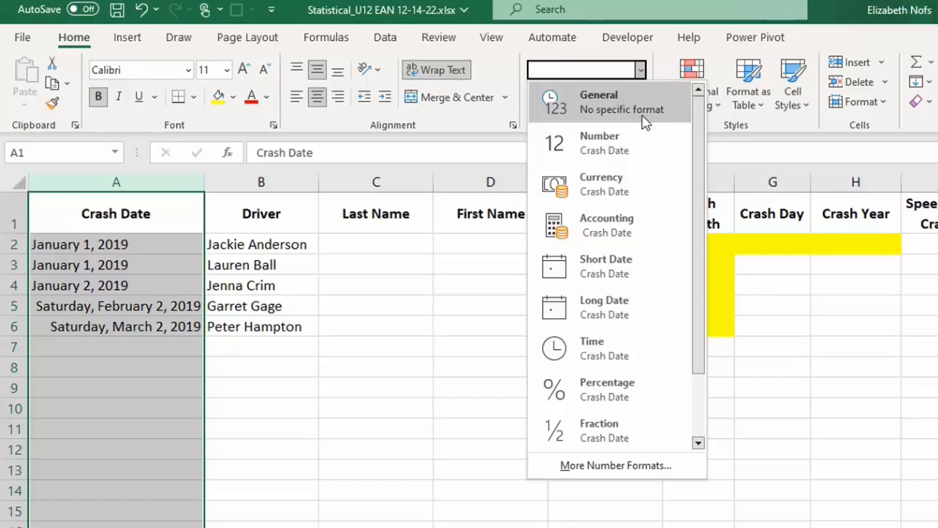
drag(698, 307, 698, 421)
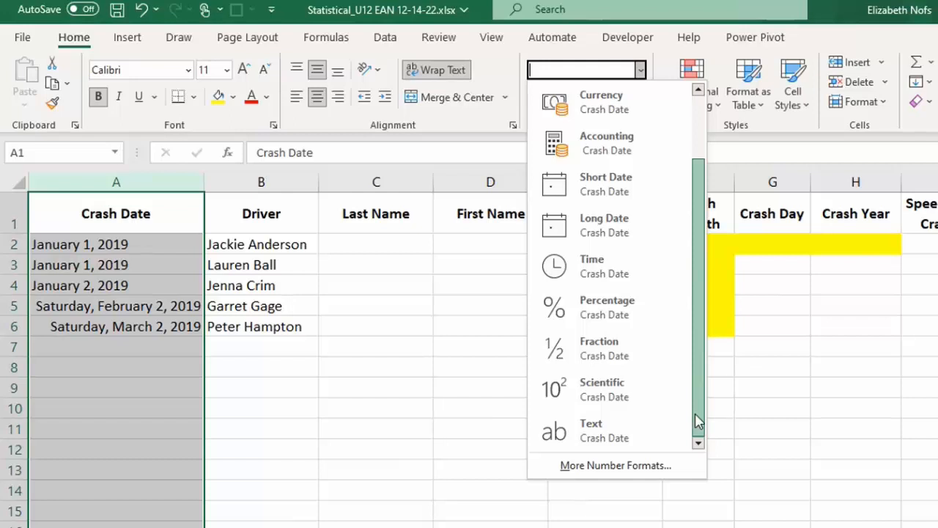
click(598, 465)
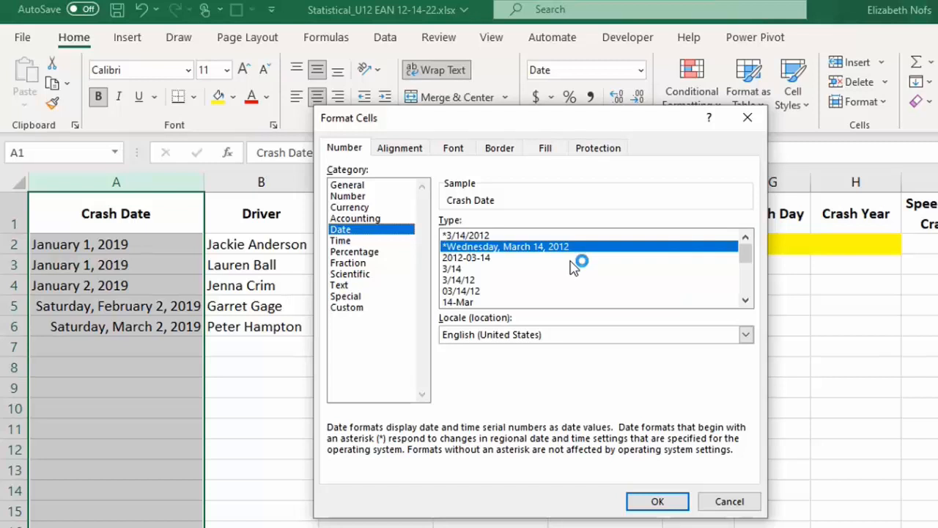
click(745, 301)
click(745, 302)
click(744, 302)
click(745, 301)
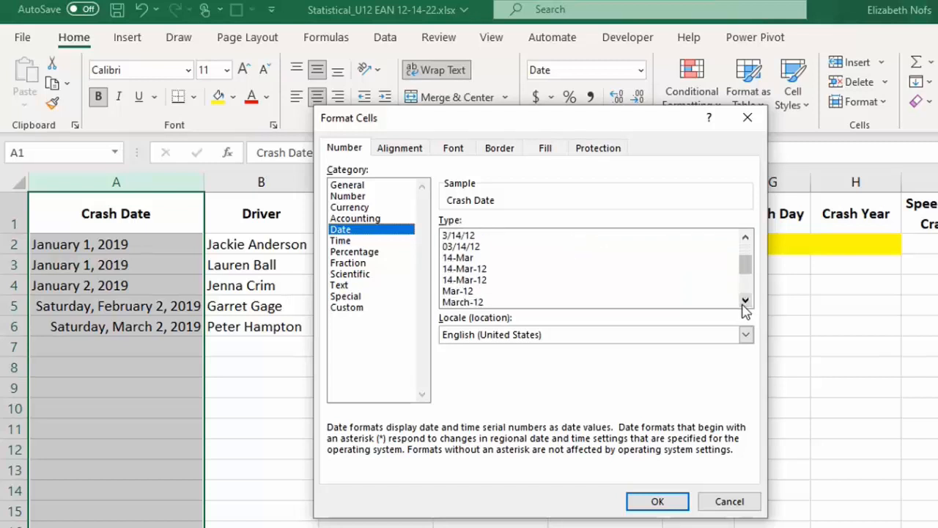
click(745, 301)
click(745, 301)
click(744, 302)
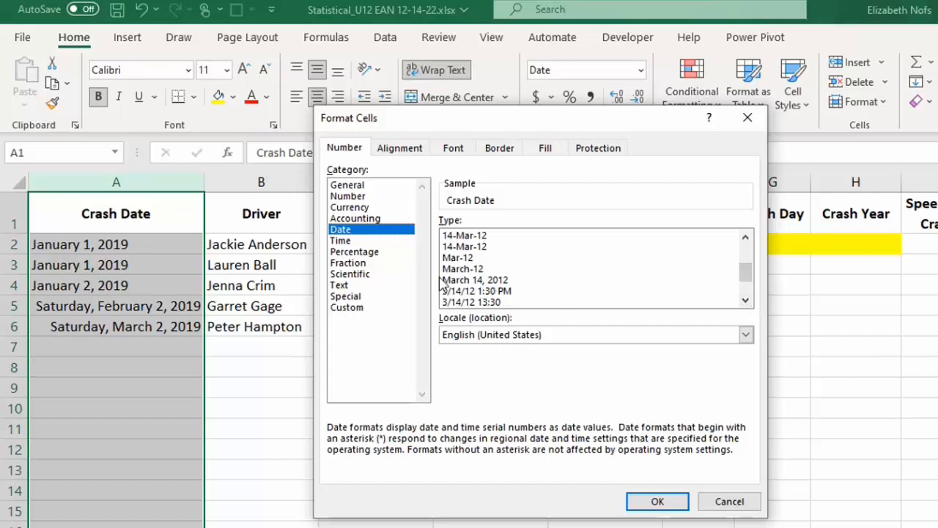
click(461, 281)
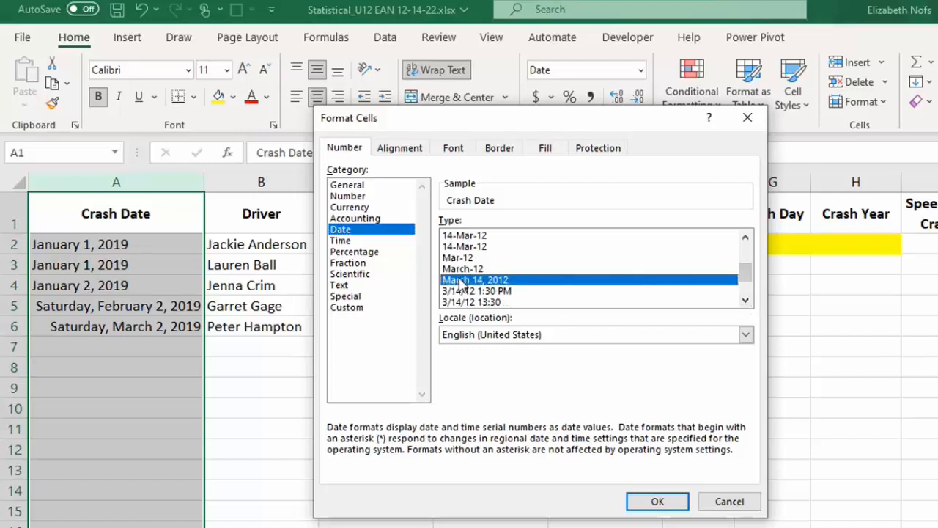
click(658, 499)
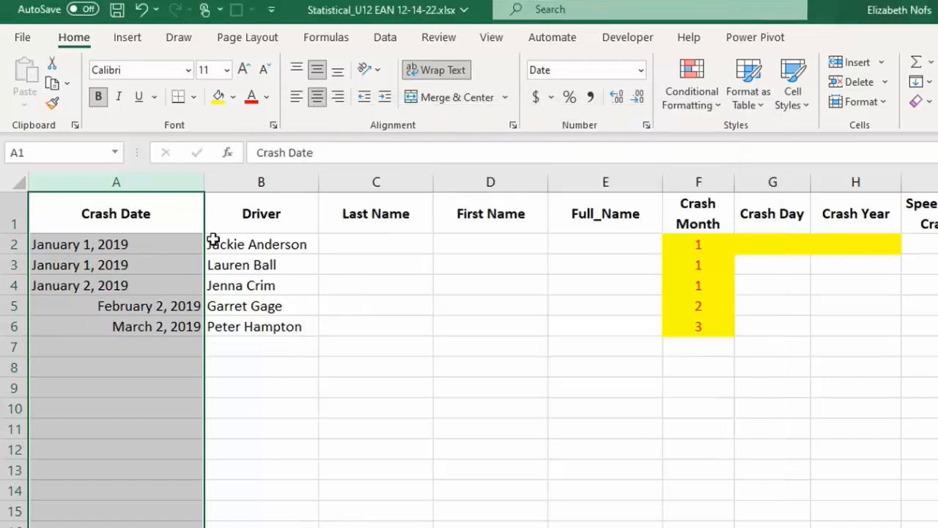
Step: Align the Crash Date column to the top and left, and autofit its width to the contents
click(296, 70)
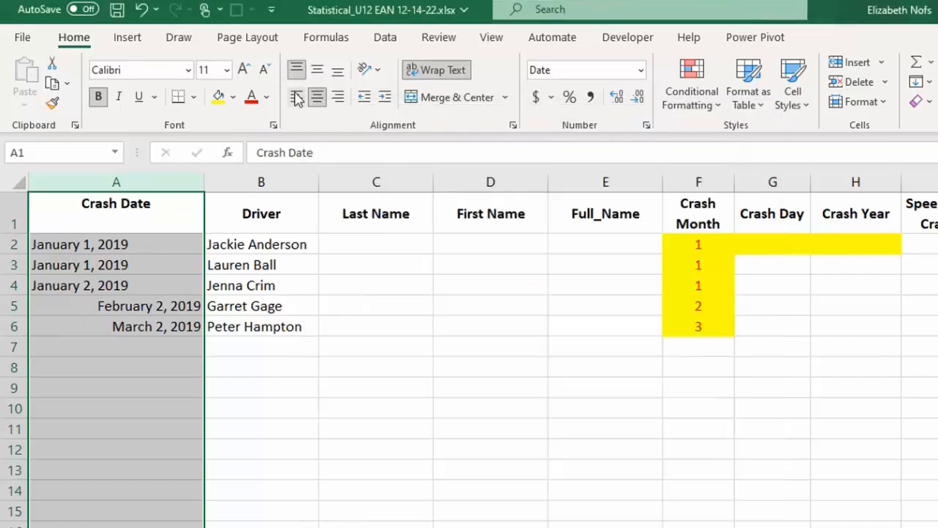
click(296, 97)
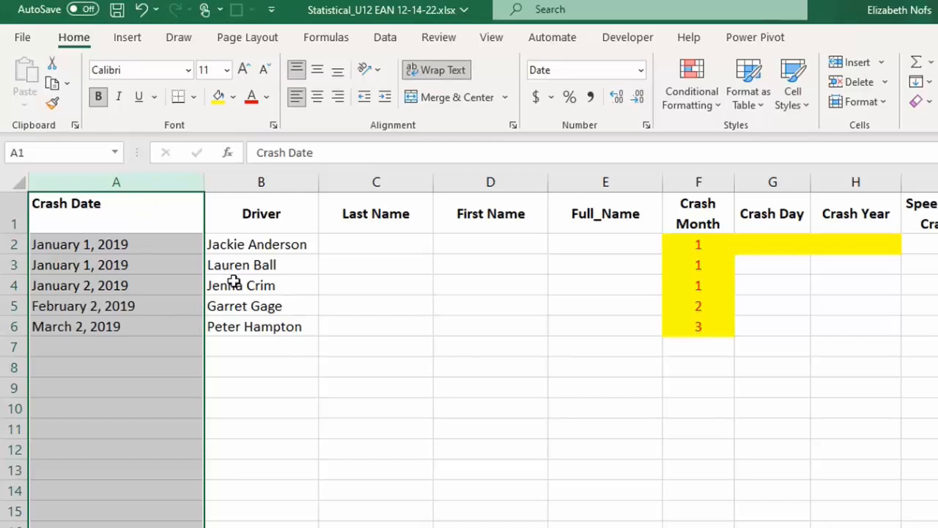
double_click(204, 180)
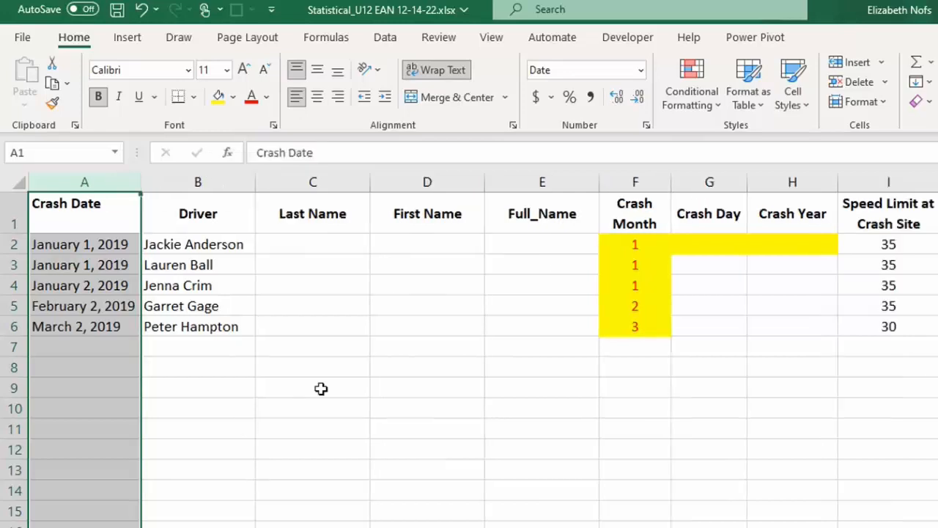
Step: Insert the DAY function in the Crash Day cell G2 with A2 as its serial number
click(645, 250)
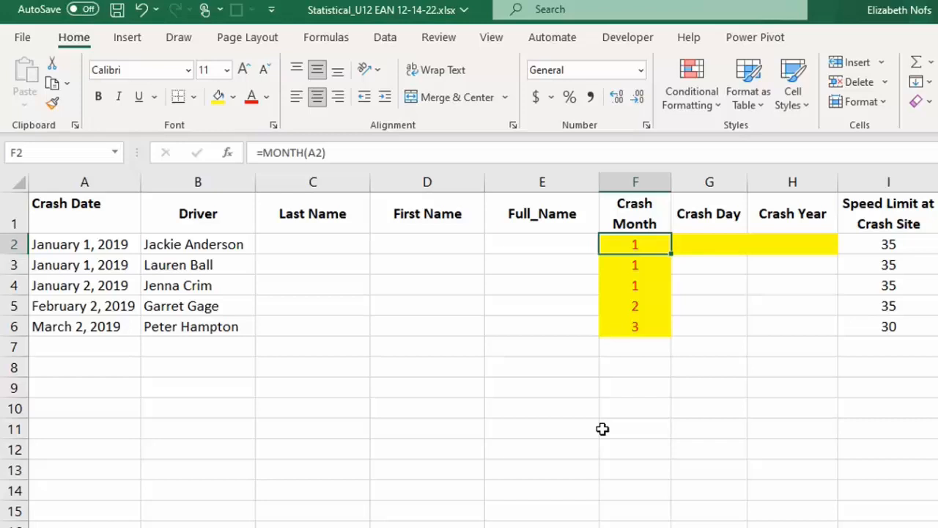
click(710, 244)
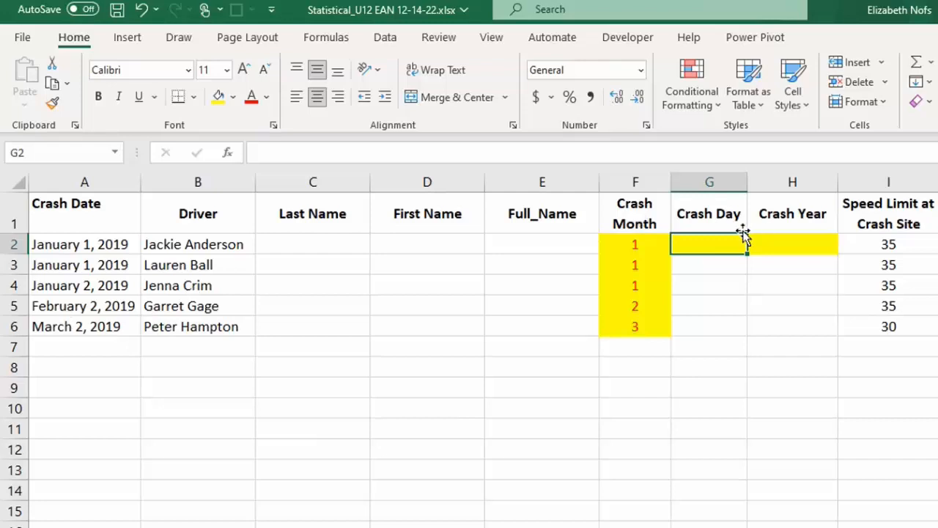
click(310, 42)
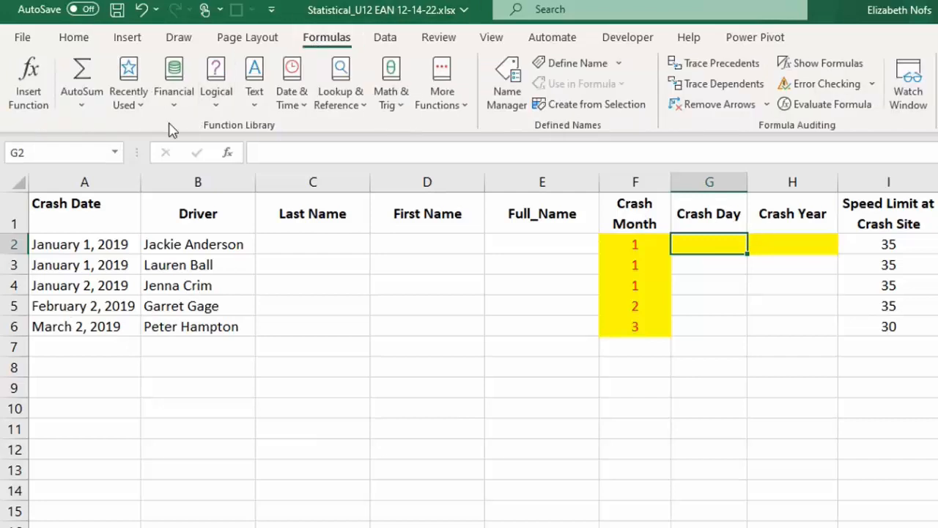
click(307, 117)
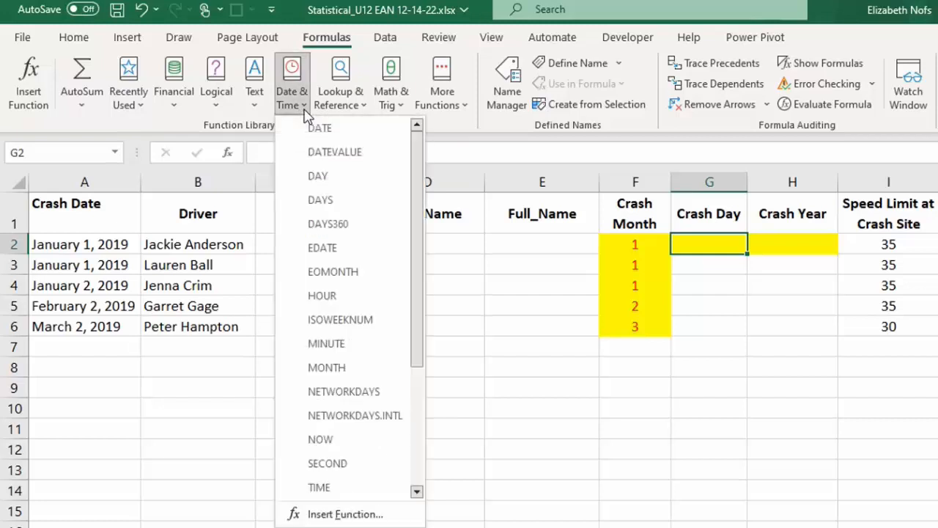
click(337, 180)
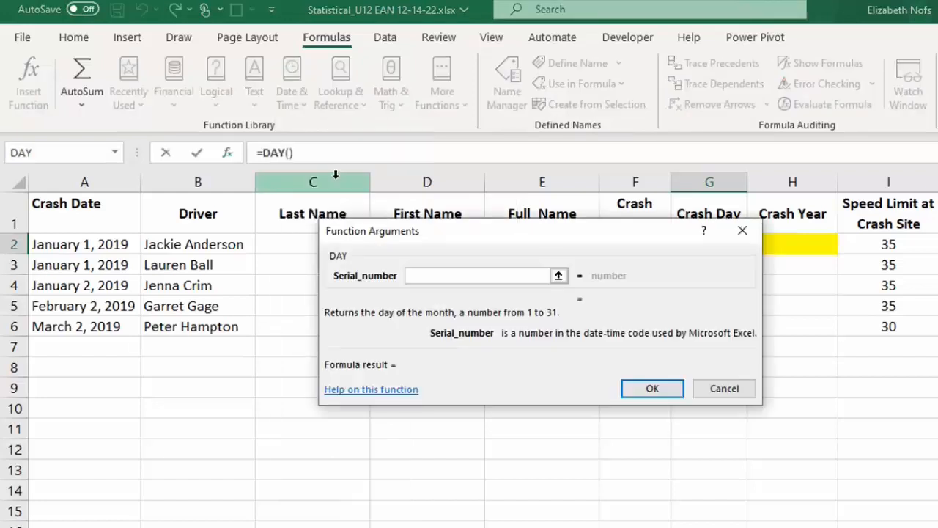
click(68, 244)
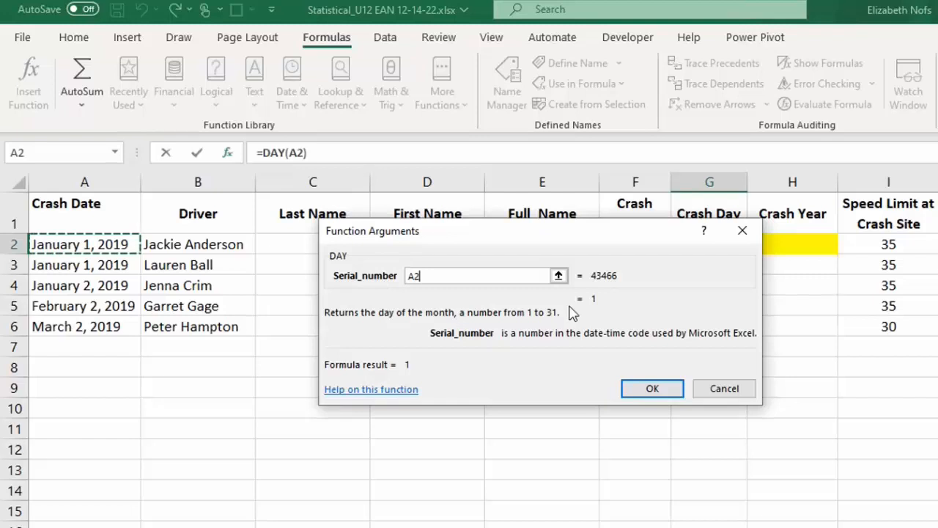
click(651, 389)
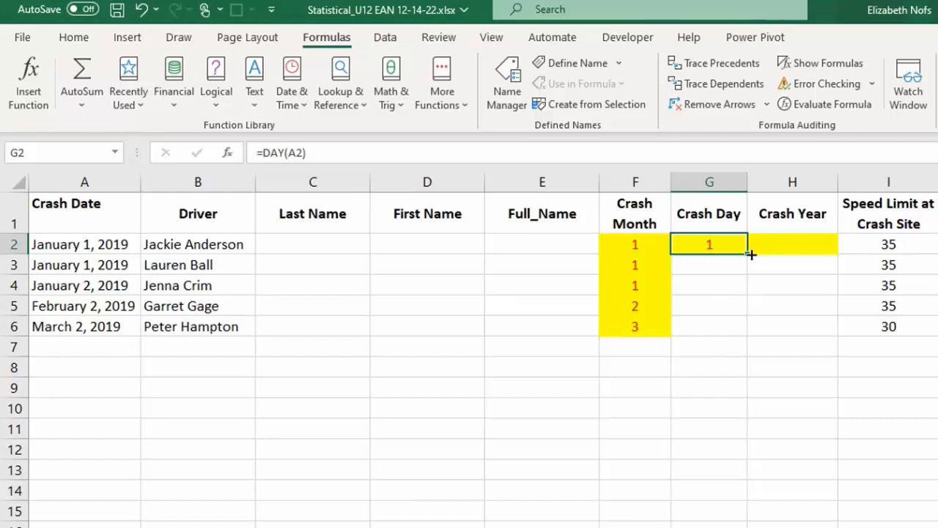
Step: Fill the DAY formula from G2 down the Crash Day column to G6
double_click(749, 252)
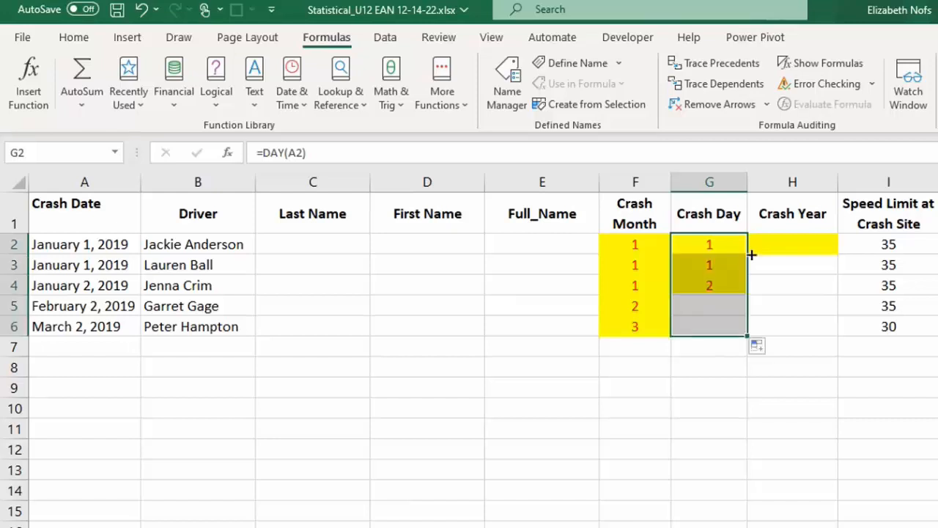
Step: Insert the YEAR function in the Crash Year cell H2 with A2 as its serial number, and fill it down to H6
click(801, 245)
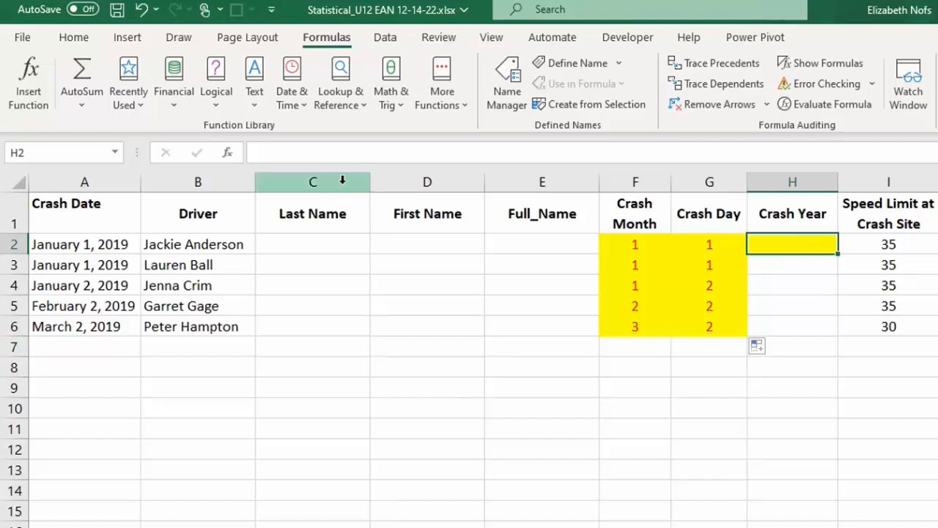
click(305, 112)
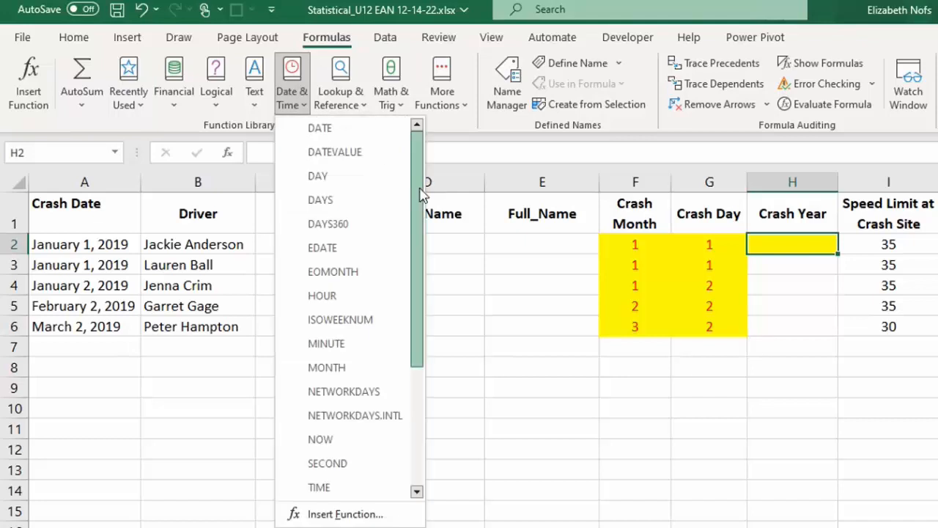
drag(419, 197, 431, 374)
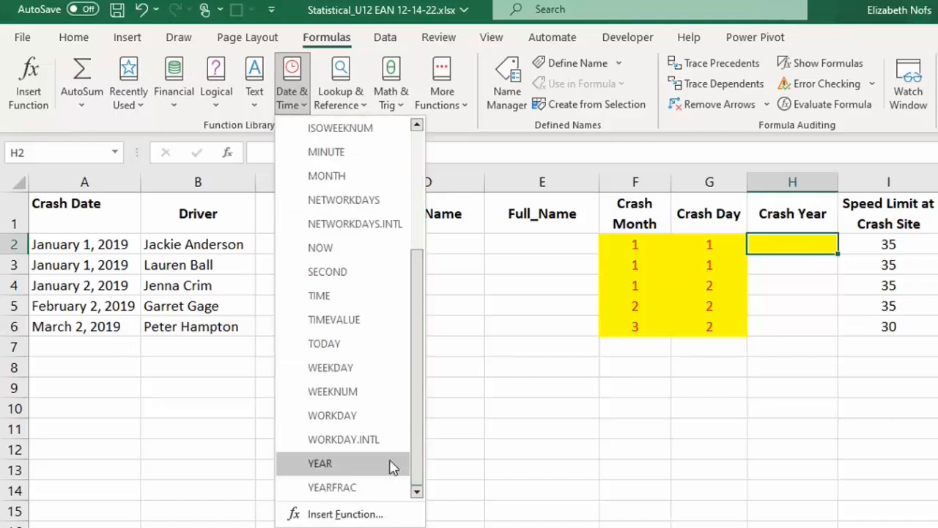
click(320, 463)
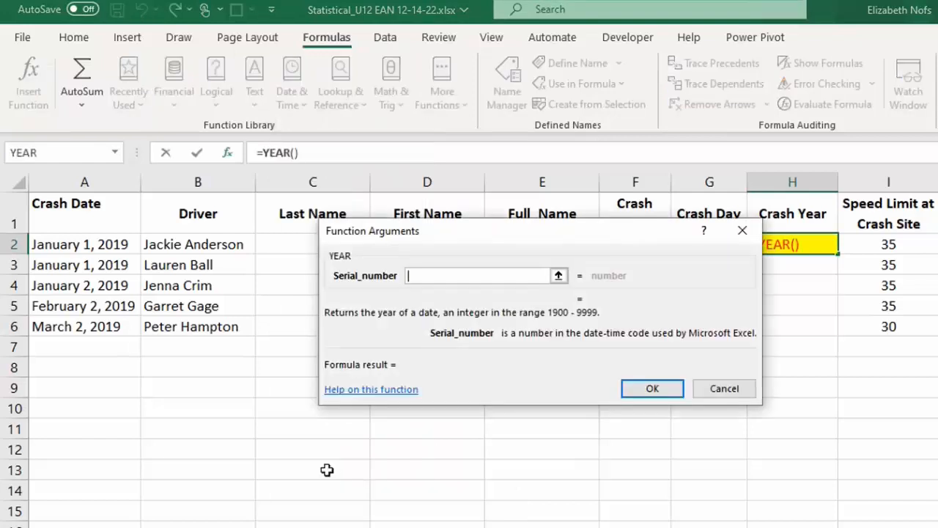
drag(486, 241, 495, 301)
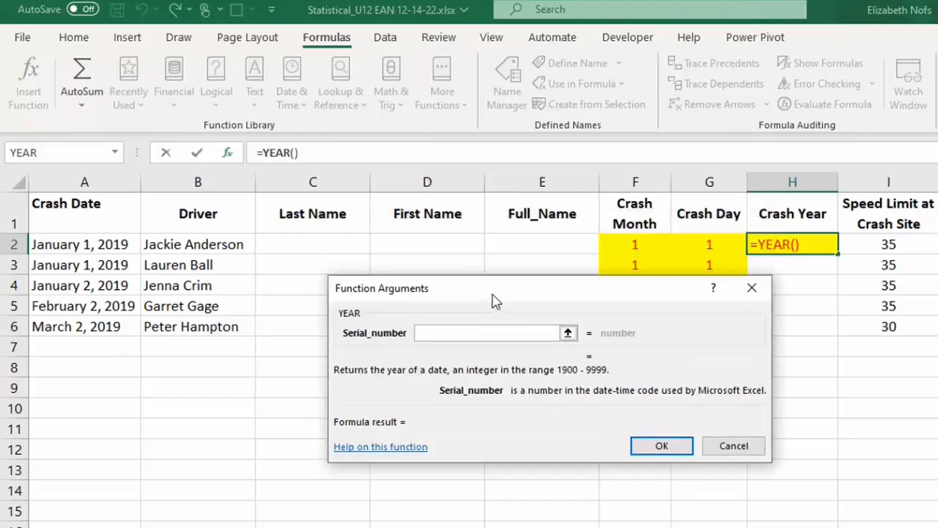
click(45, 249)
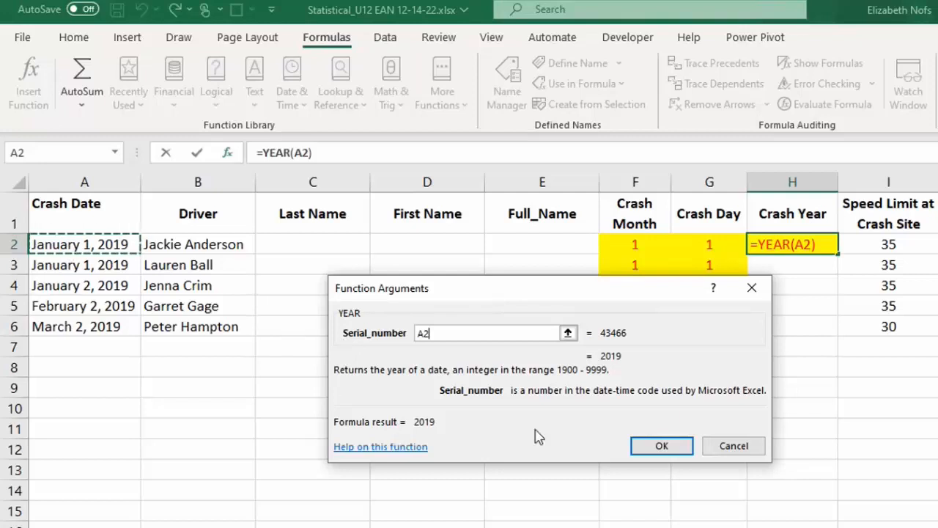
click(660, 448)
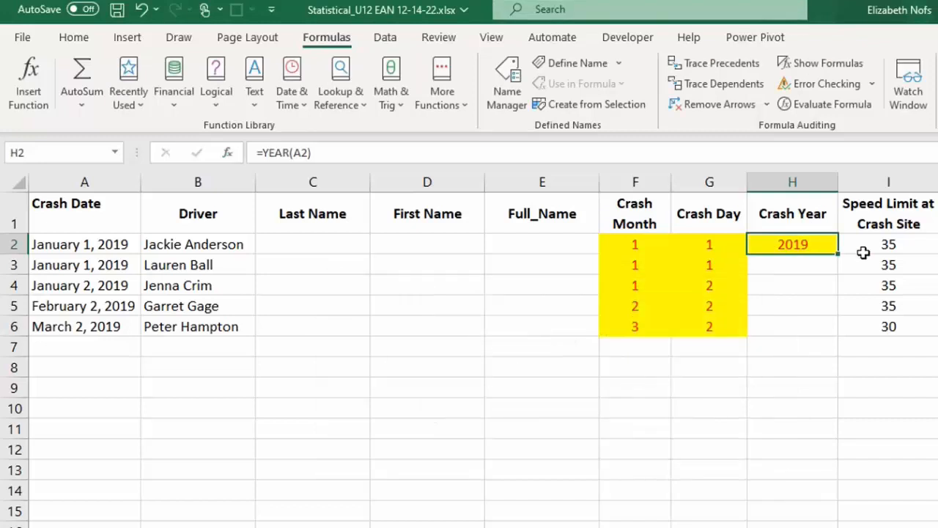
double_click(836, 254)
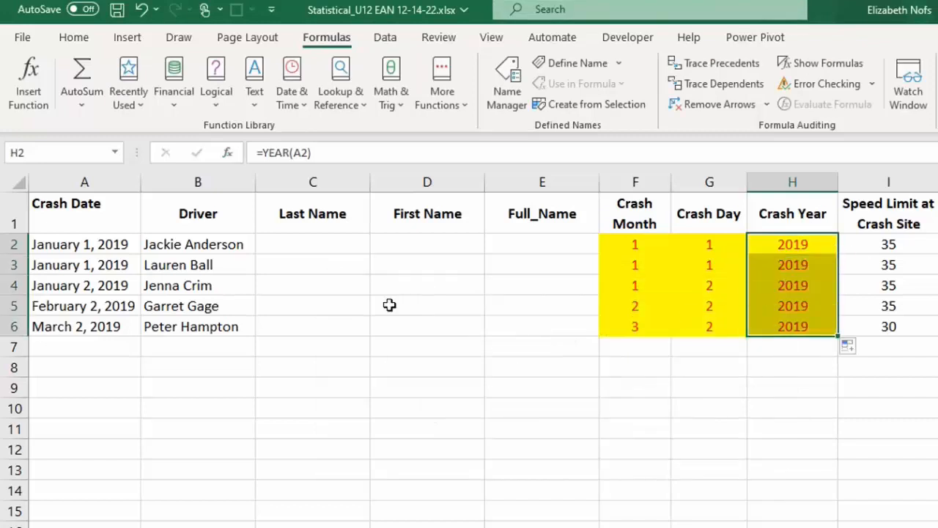
Step: Insert the RIGHT function in the AM/PM cell K2 with J2 as text and 2 characters, and fill it down to K6
scroll(469, 329, right, 4)
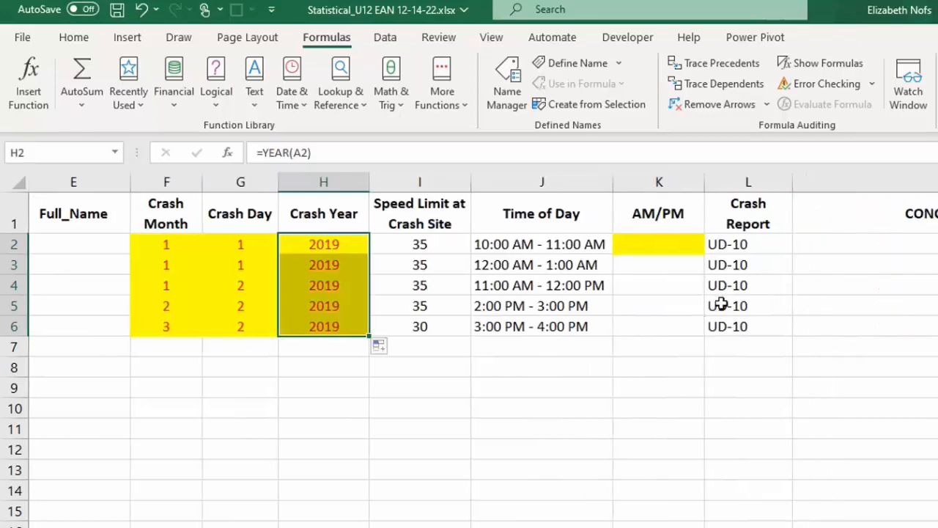
click(548, 245)
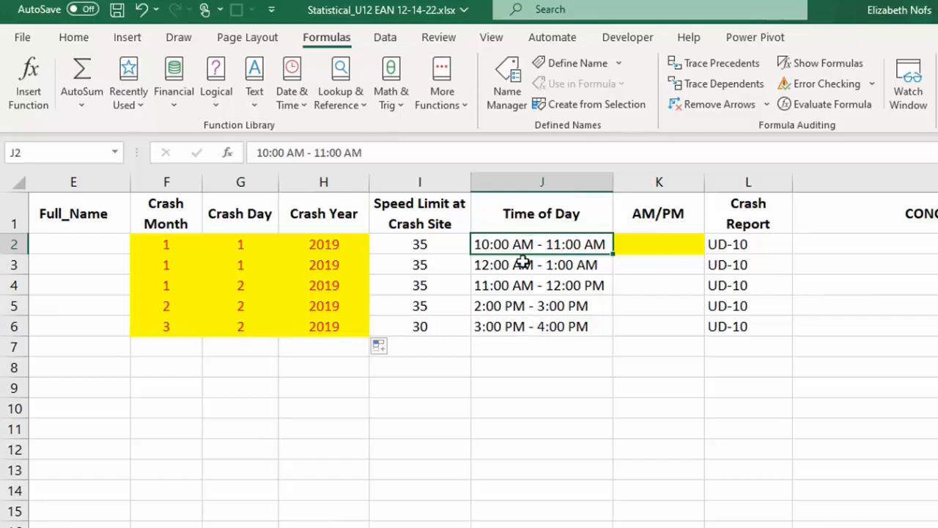
click(660, 245)
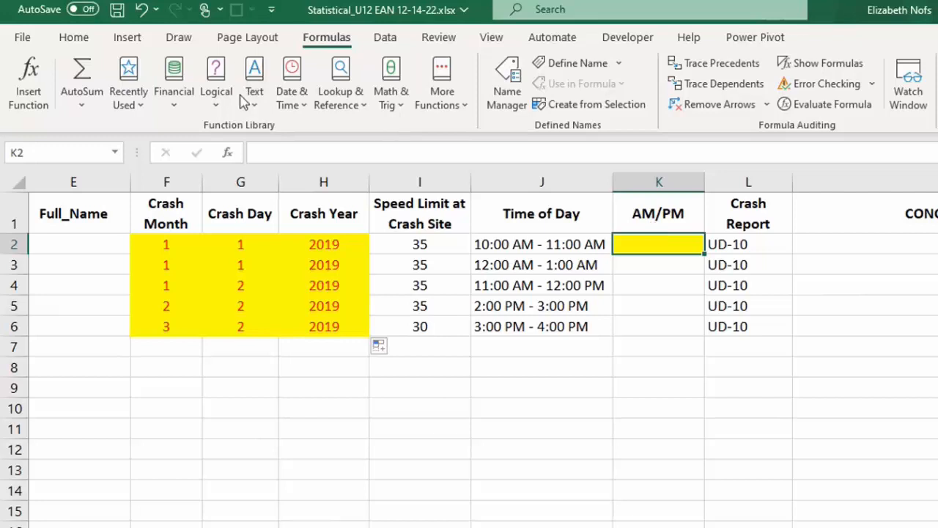
click(256, 104)
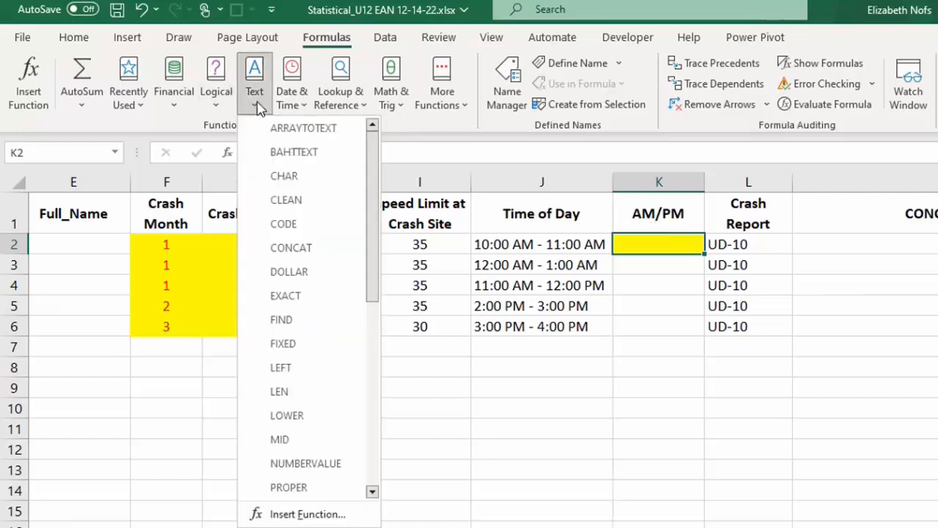
drag(378, 192, 376, 364)
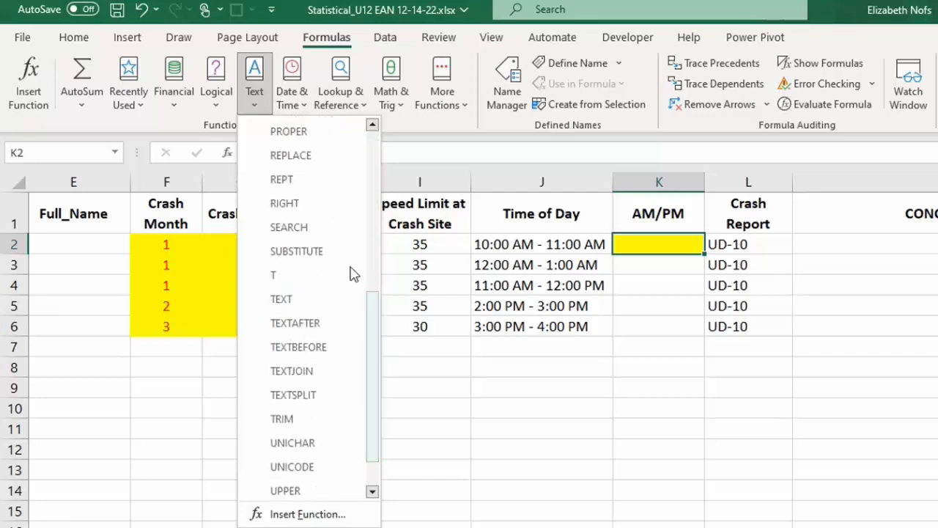
click(284, 203)
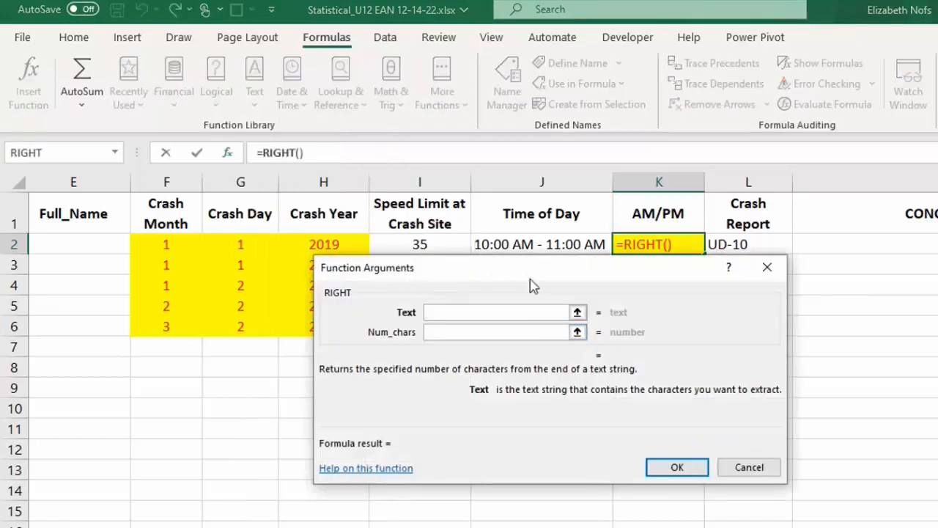
drag(532, 285, 680, 321)
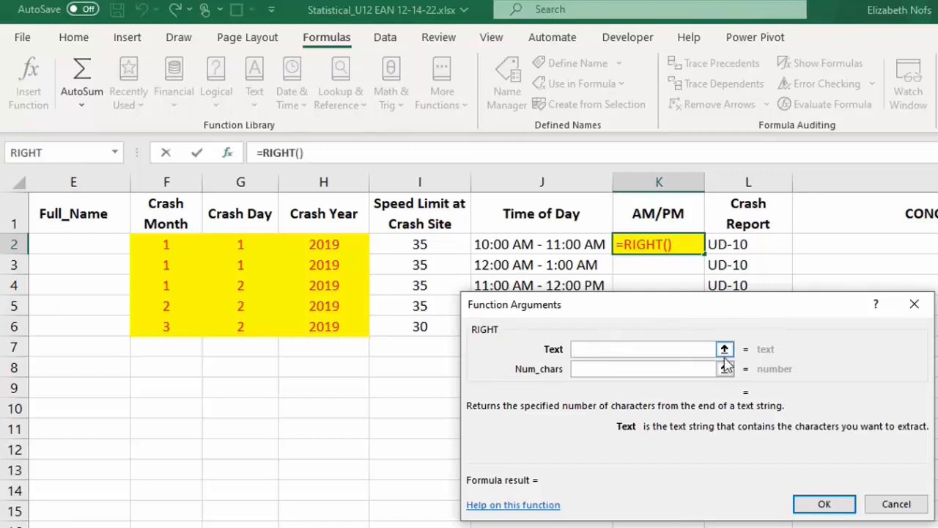
click(517, 244)
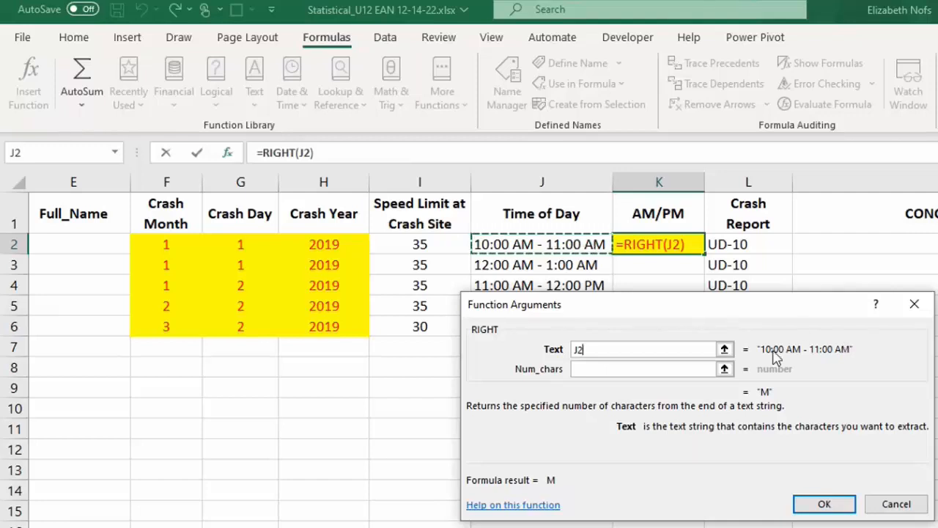
click(581, 368)
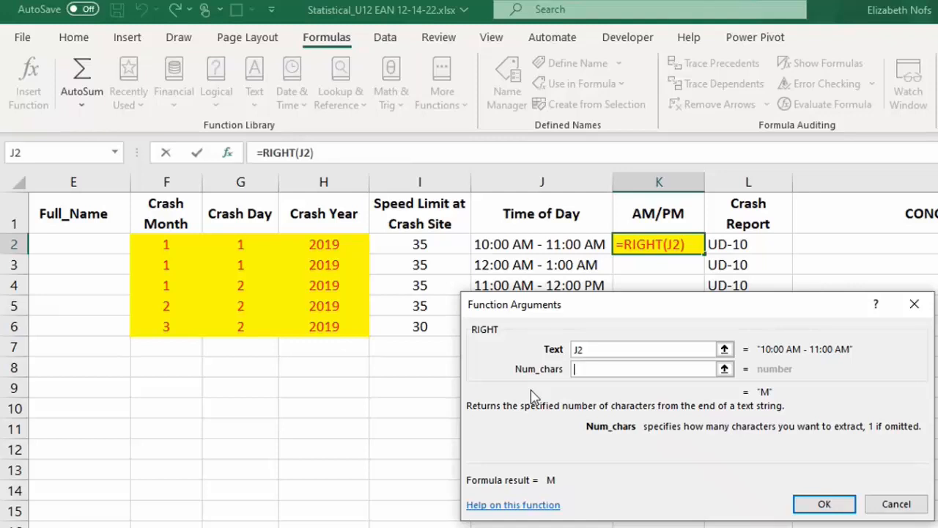
text(2)
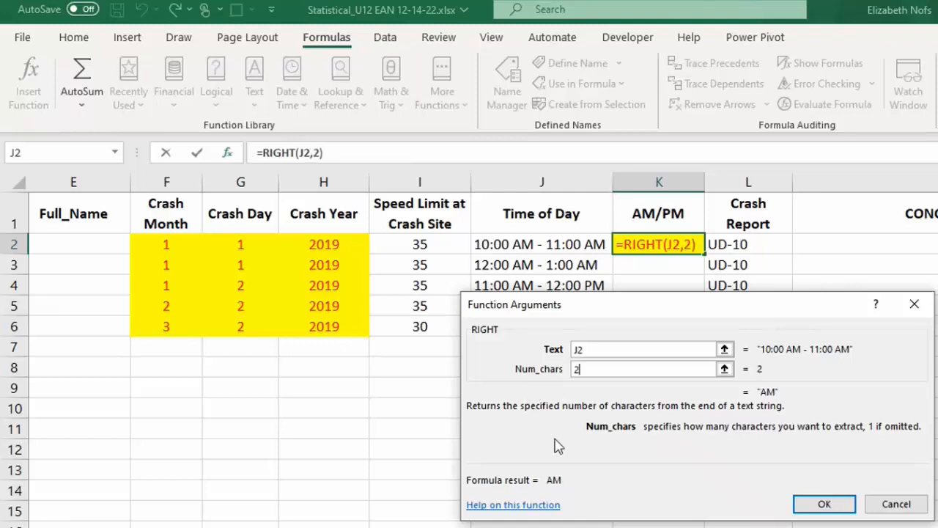
click(821, 503)
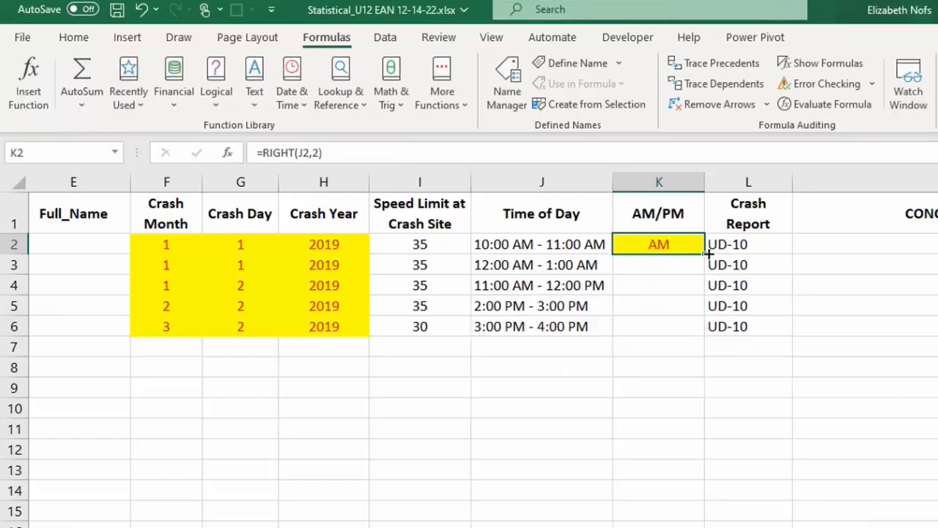
double_click(705, 253)
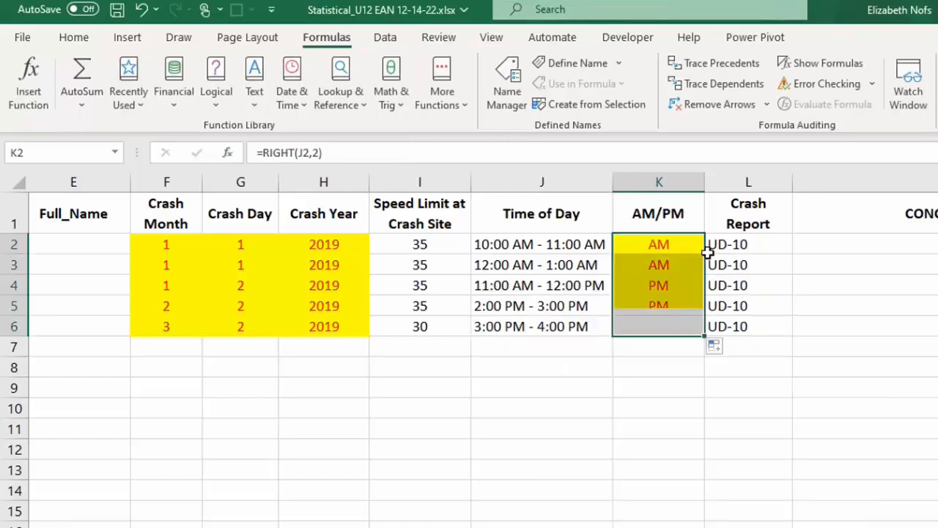
Step: Inspect the RIGHT formula in the AM/PM cell K5 and the Time of Day cell it refers to
click(650, 307)
click(648, 328)
click(656, 304)
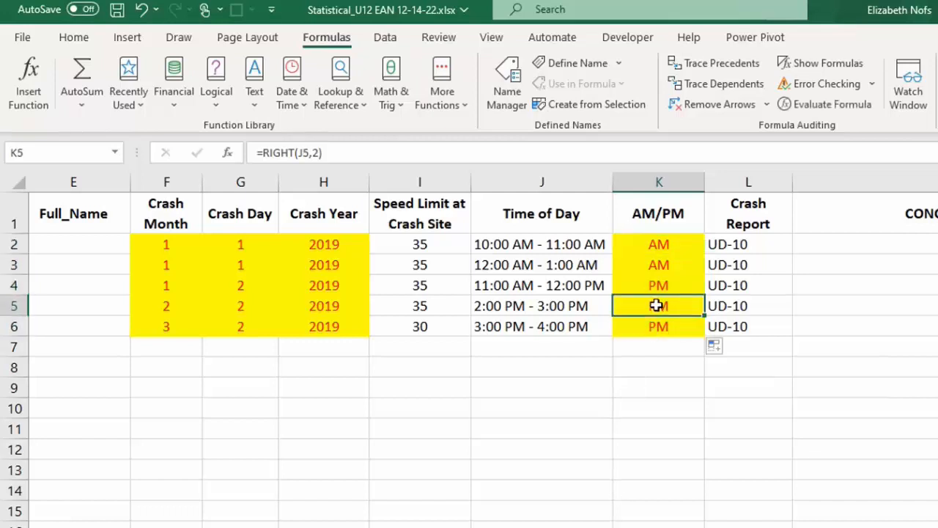
double_click(655, 305)
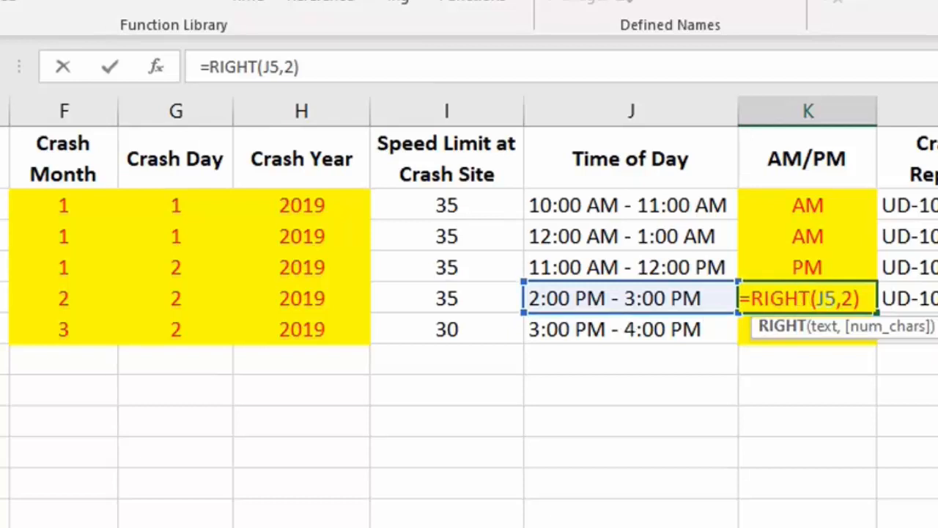
click(194, 66)
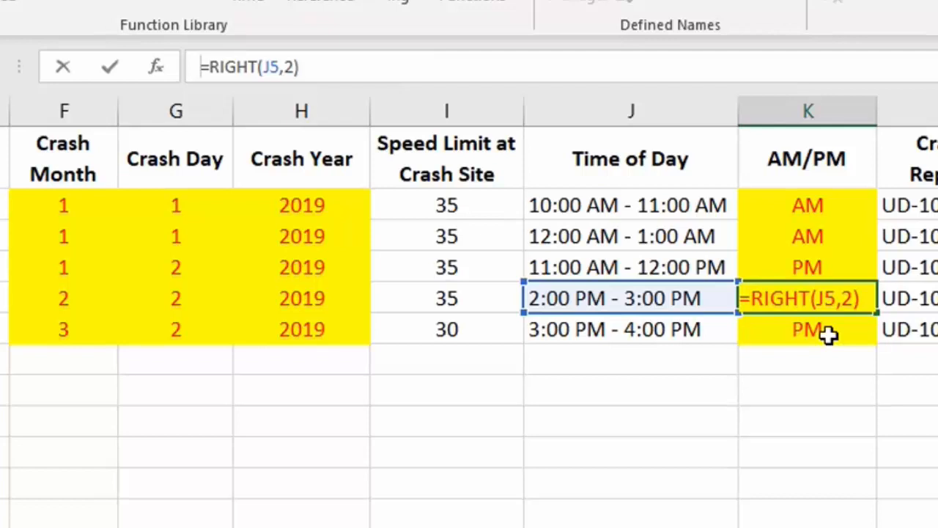
key(Return)
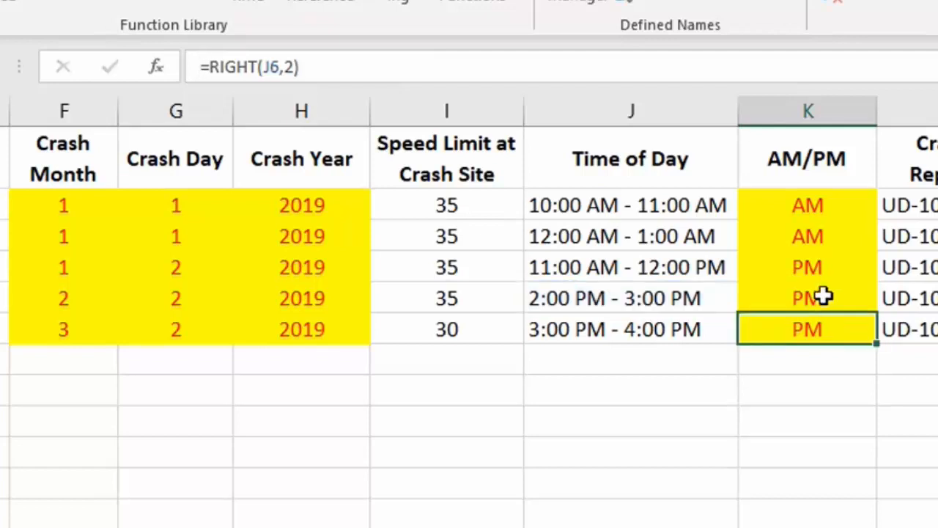
double_click(825, 297)
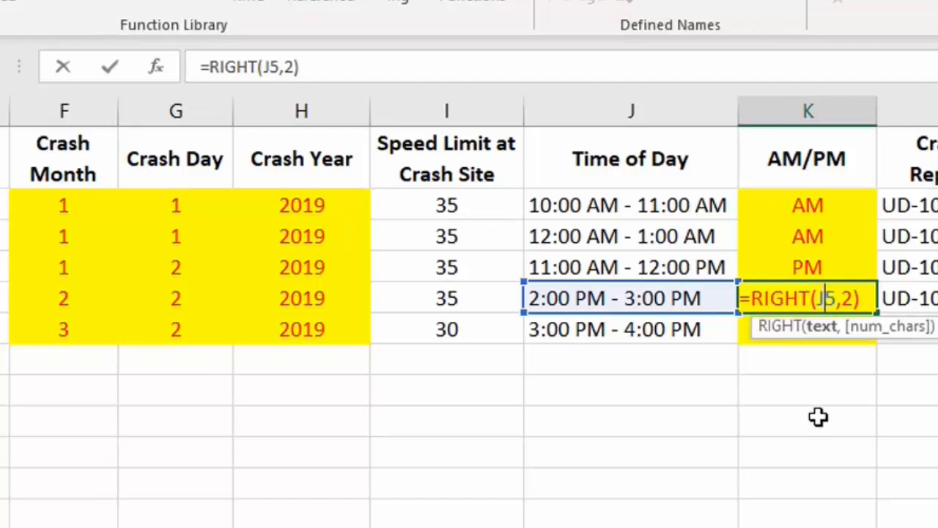
key(Escape)
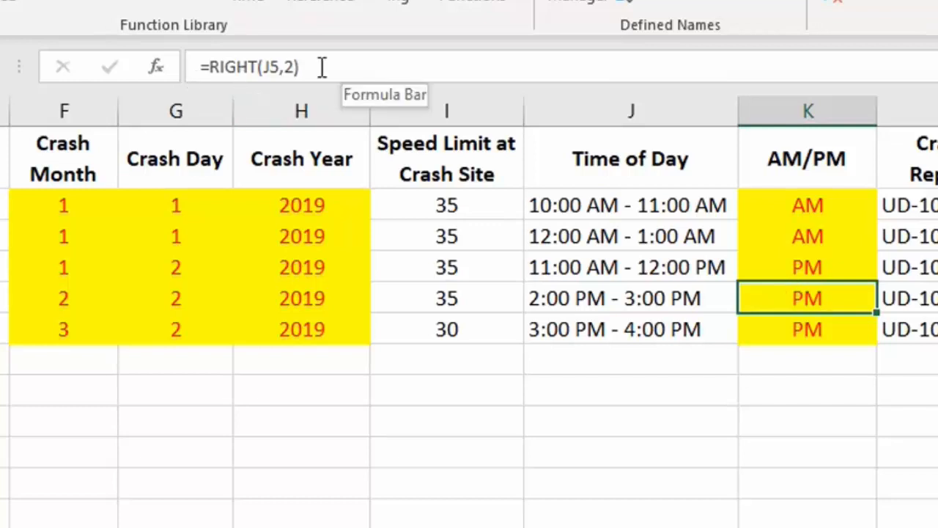
Step: Review the text and character-count arguments of the RIGHT function in K5
click(158, 68)
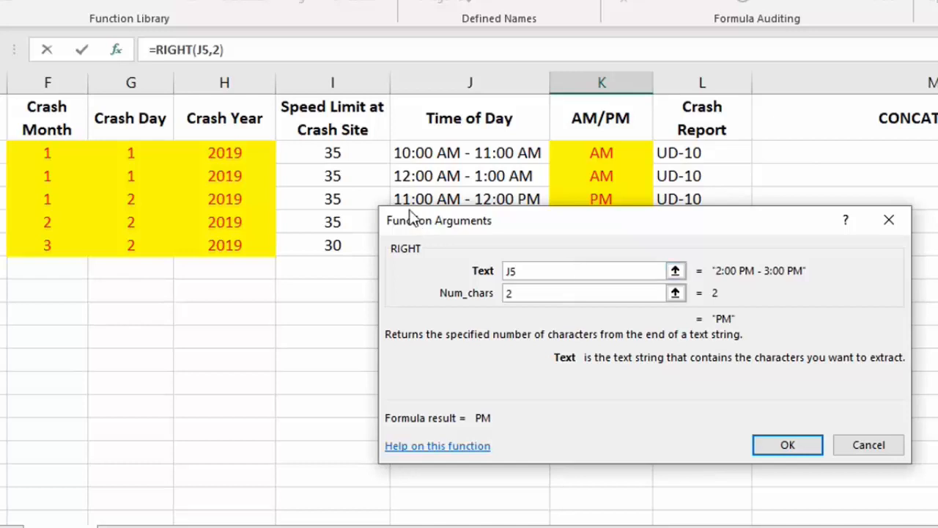
click(525, 291)
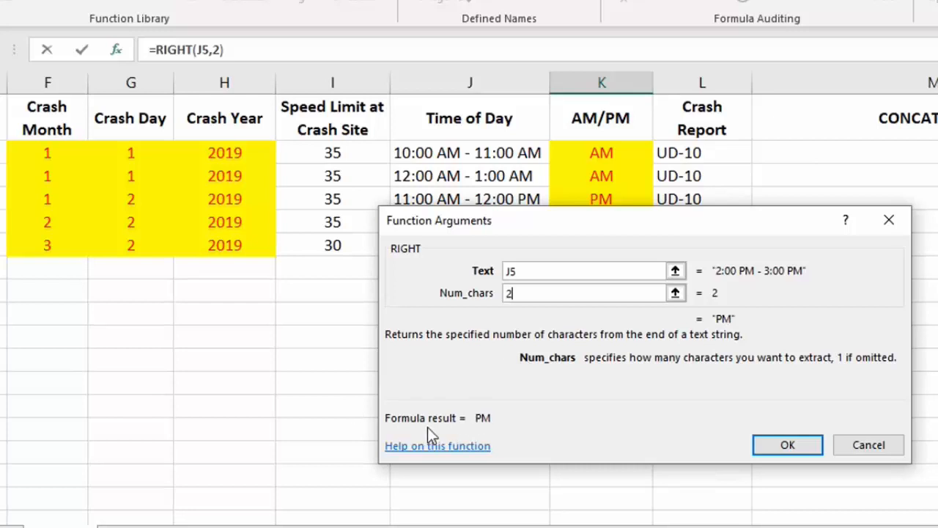
click(784, 445)
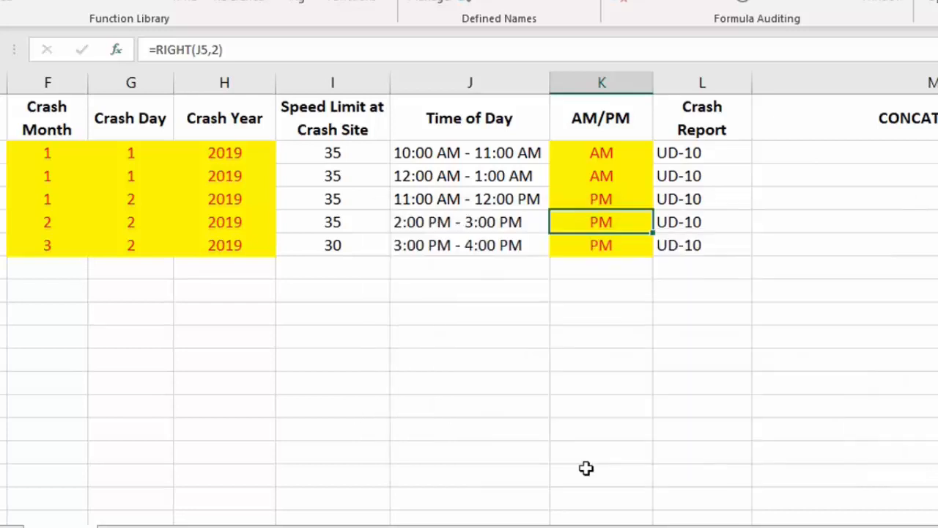
Step: Examine the full names in the Driver column, cells B2 to B6, next to the empty Last Name and First Name columns
drag(836, 527, 592, 515)
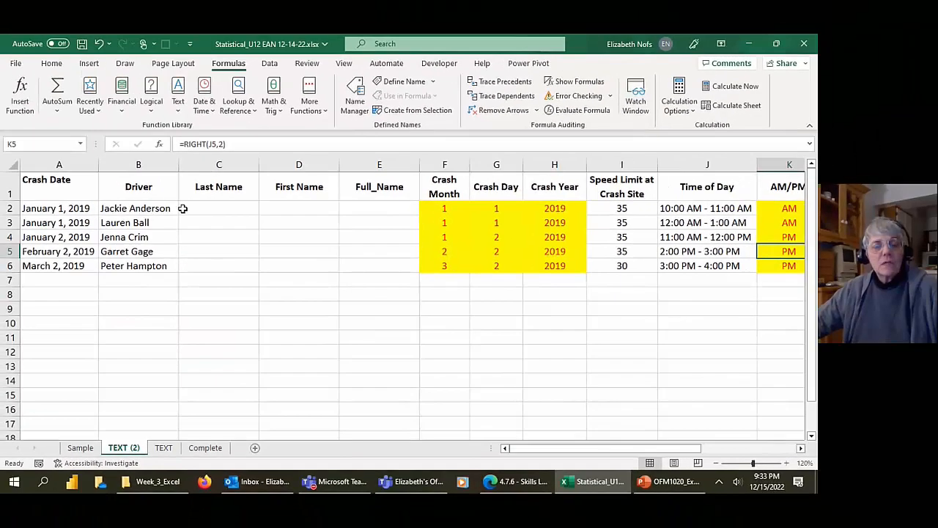
click(183, 208)
click(126, 210)
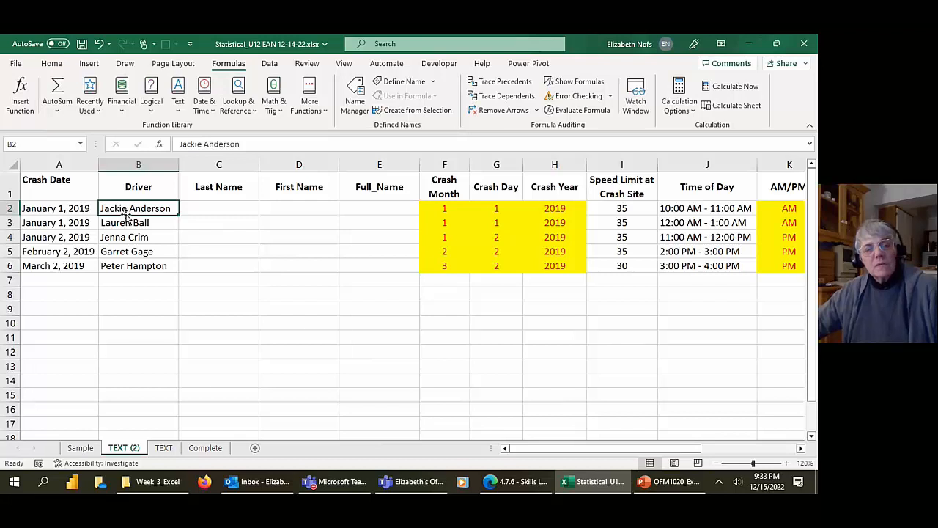
click(125, 227)
click(123, 239)
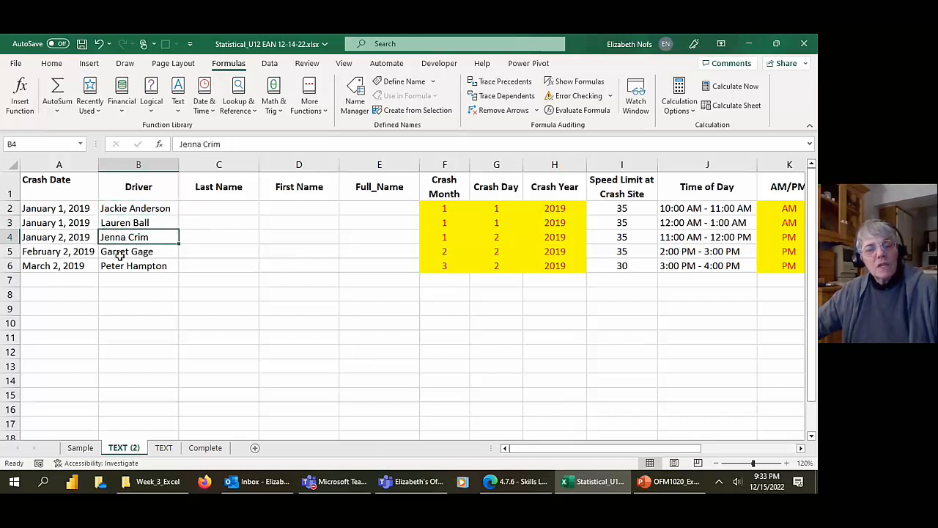
click(120, 252)
click(155, 324)
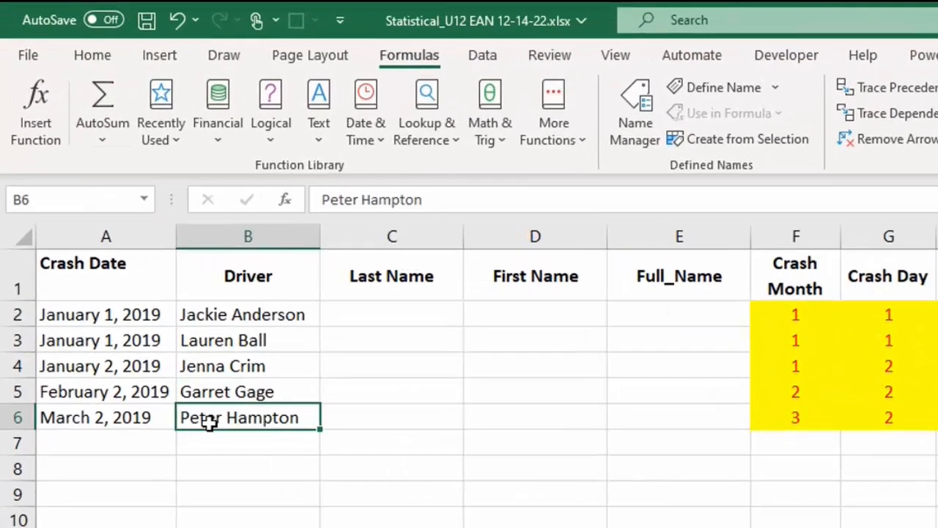
click(222, 320)
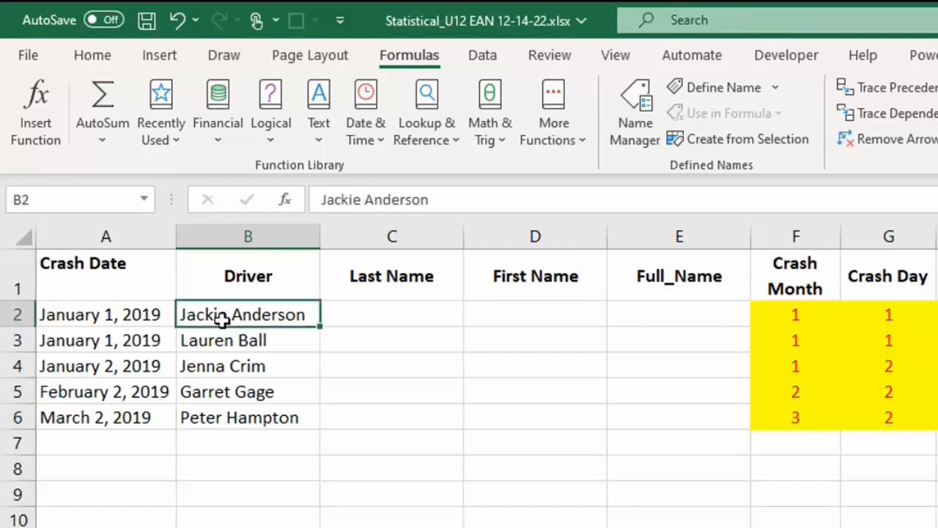
Step: Compare the empty Last Name cell C2 with the full names in Driver cells B2 to B6
click(363, 314)
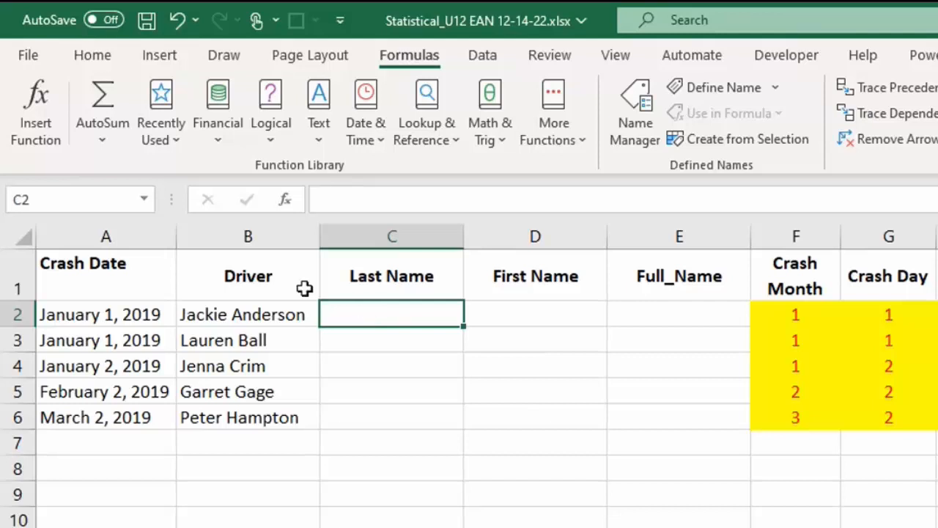
drag(269, 304, 252, 417)
text(Jackie Anderson Lauren Ball Jenna Crim Garret Gage Peter Hampton)
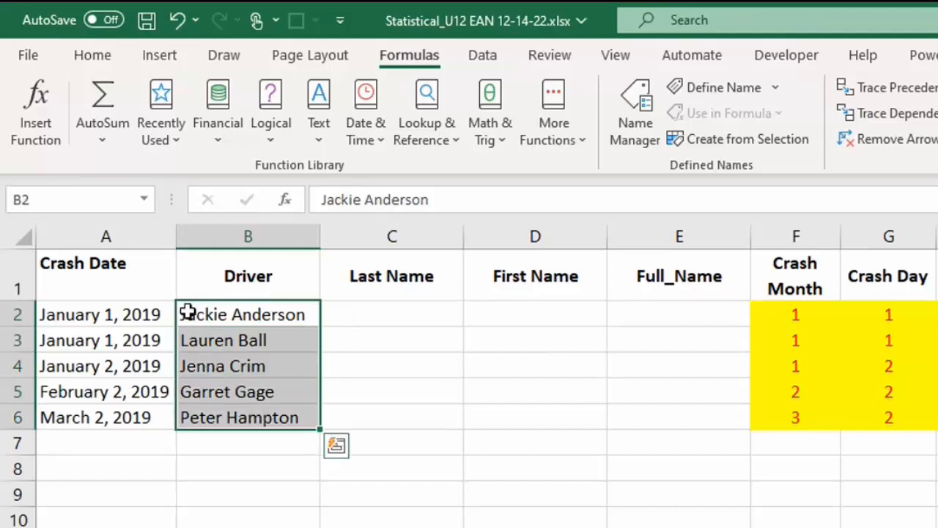
click(186, 311)
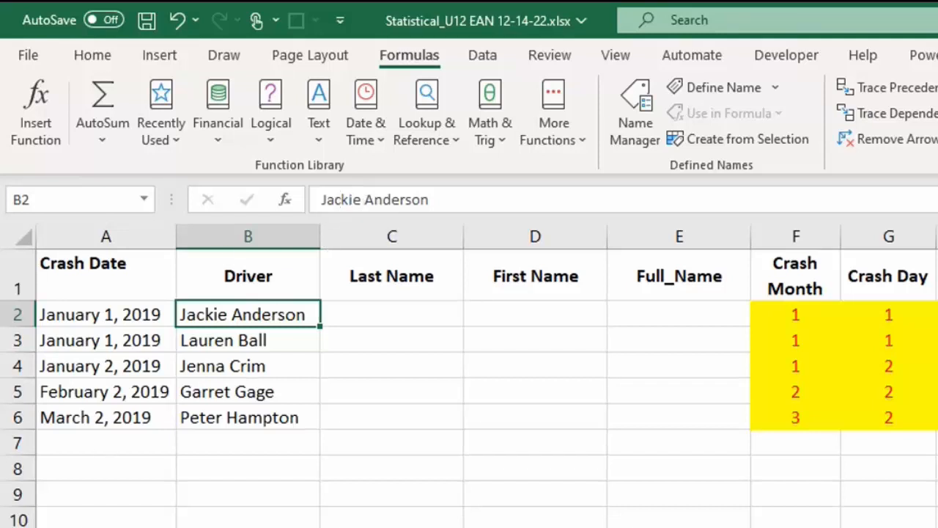
Step: Enter the note "delimeter" in cell C11 and clear it from the sheet
click(392, 527)
text(d)
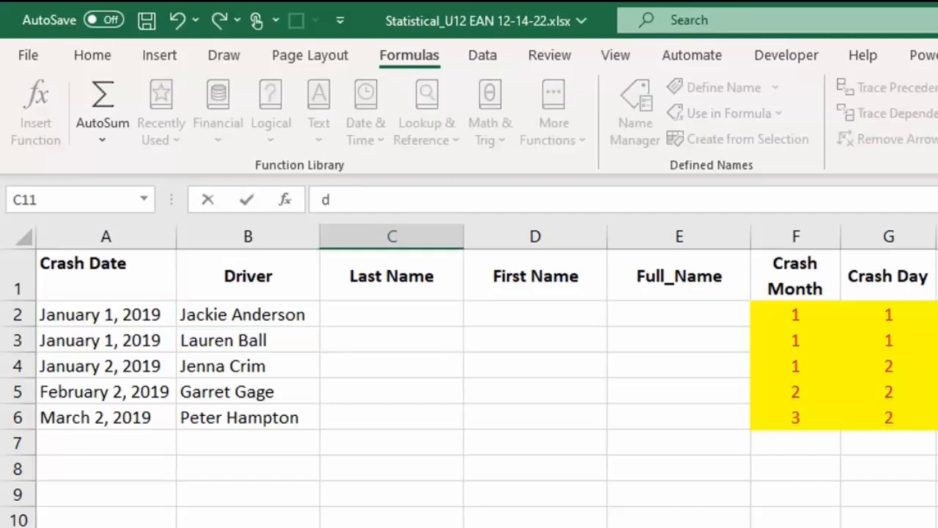
text(elimeter)
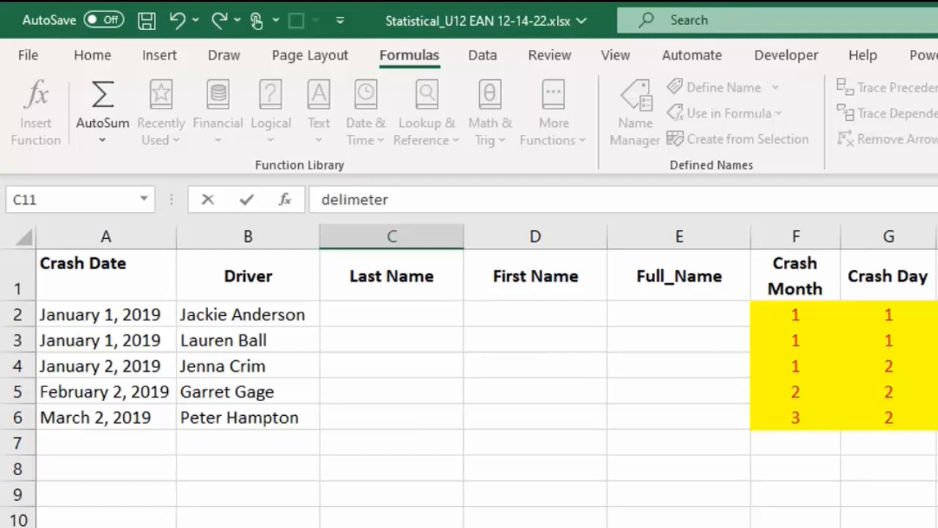
key(Return)
click(375, 527)
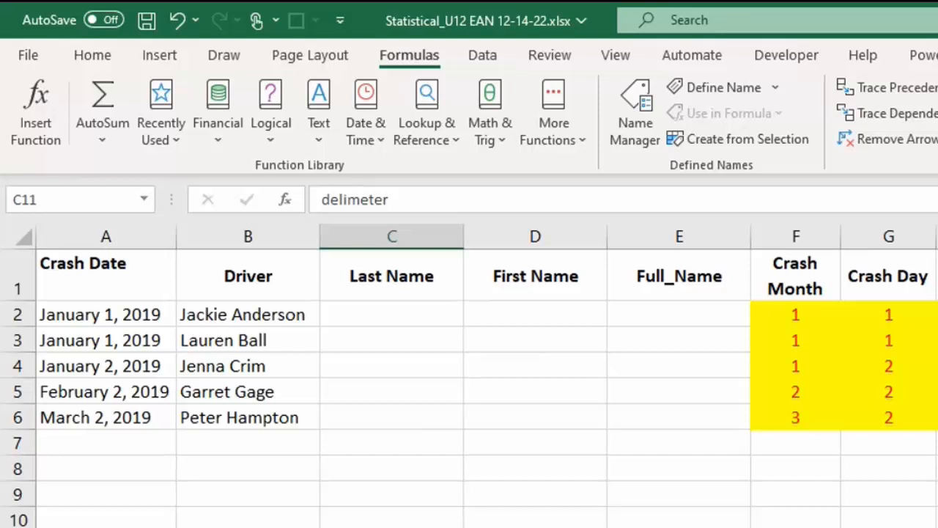
key(Delete)
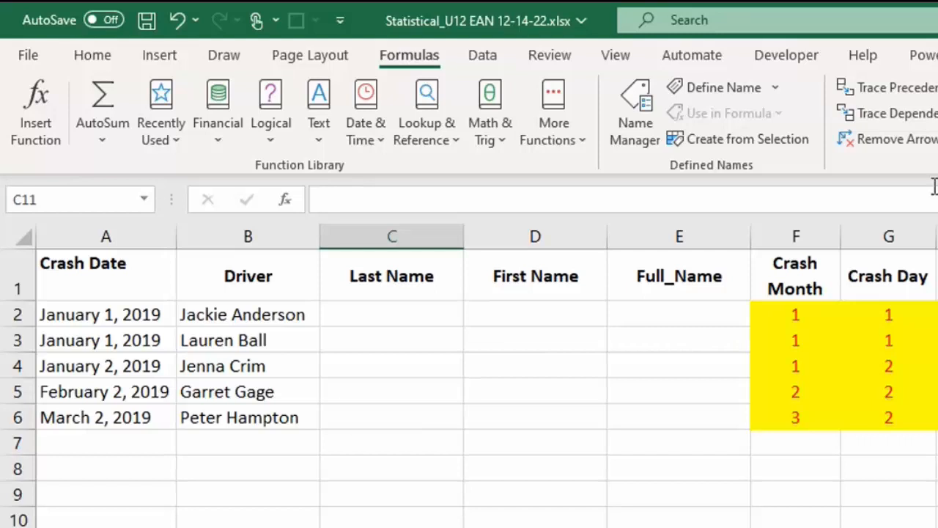
Step: Enter the last name of the driver in B2 into the Last Name cell C2
click(214, 307)
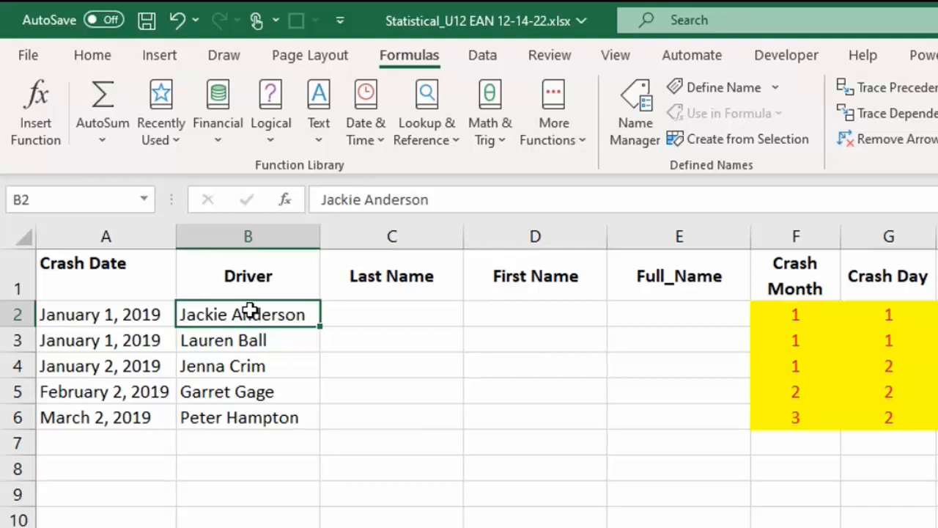
click(355, 307)
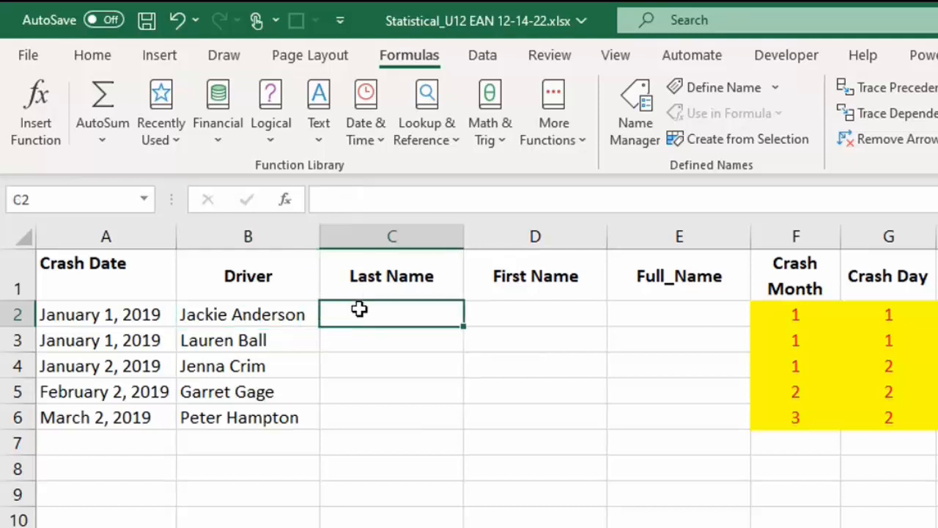
click(99, 58)
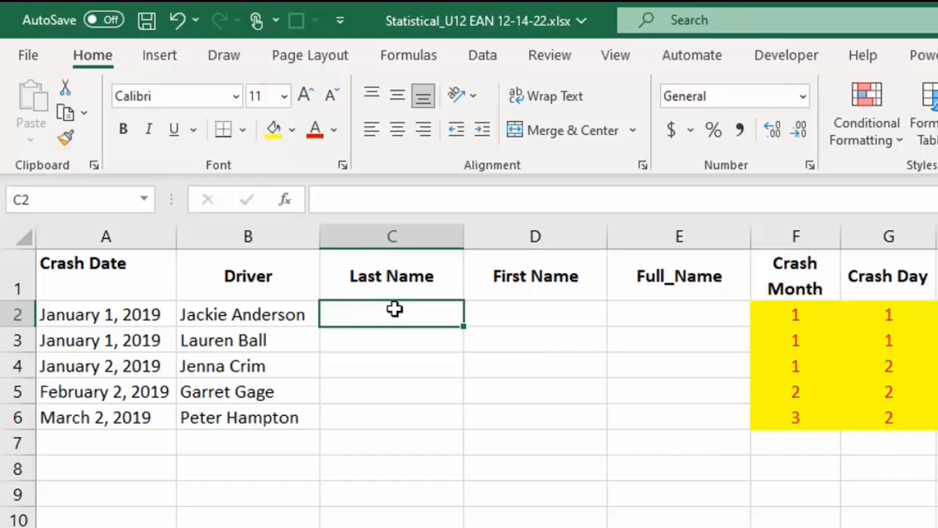
text(A)
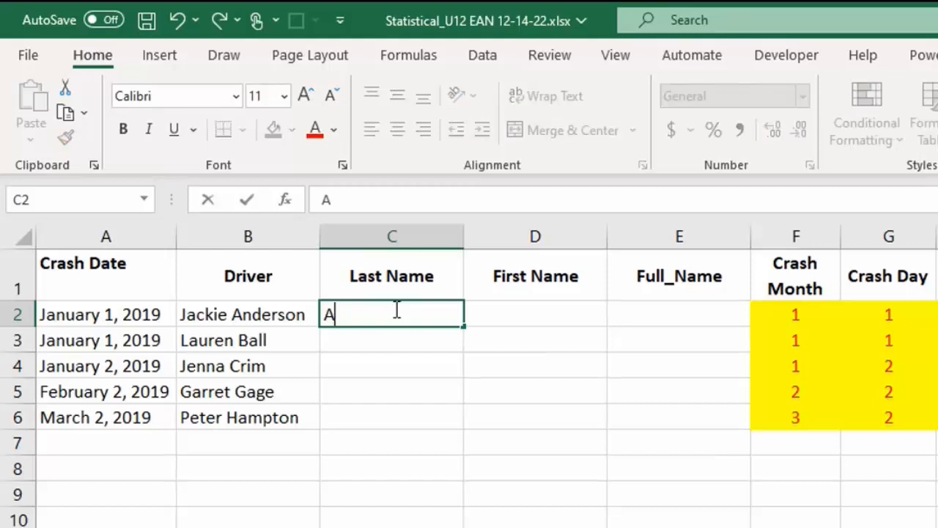
text(nderson)
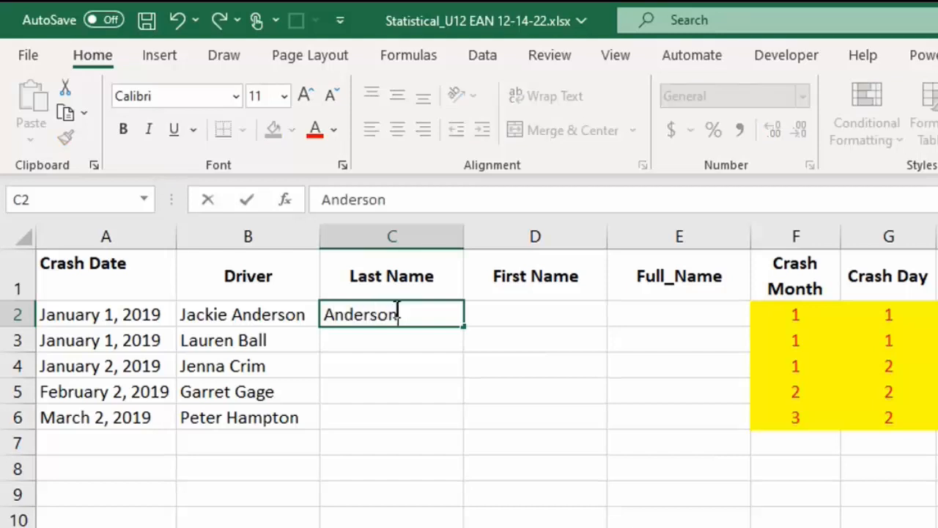
key(Return)
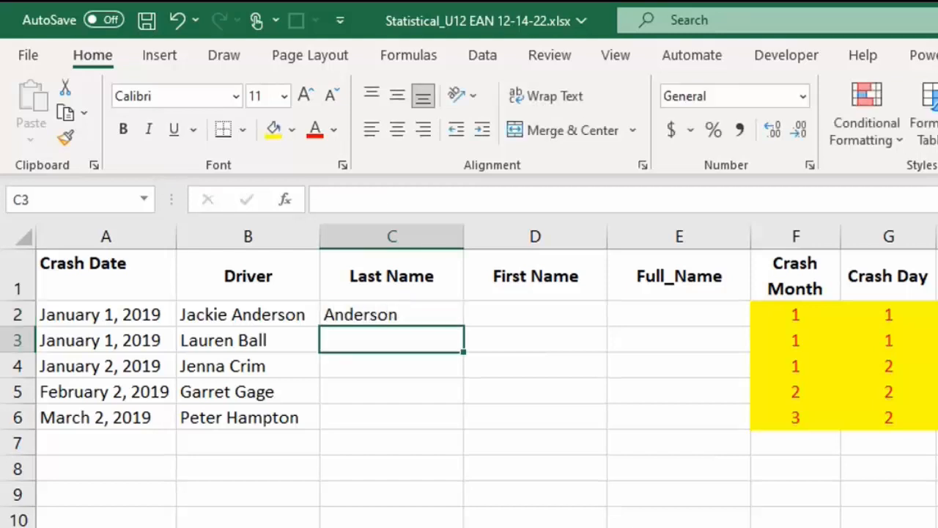
Step: Flash Fill the remaining last names in C3 to C6 from the example in C2, and check the filled cells
click(408, 315)
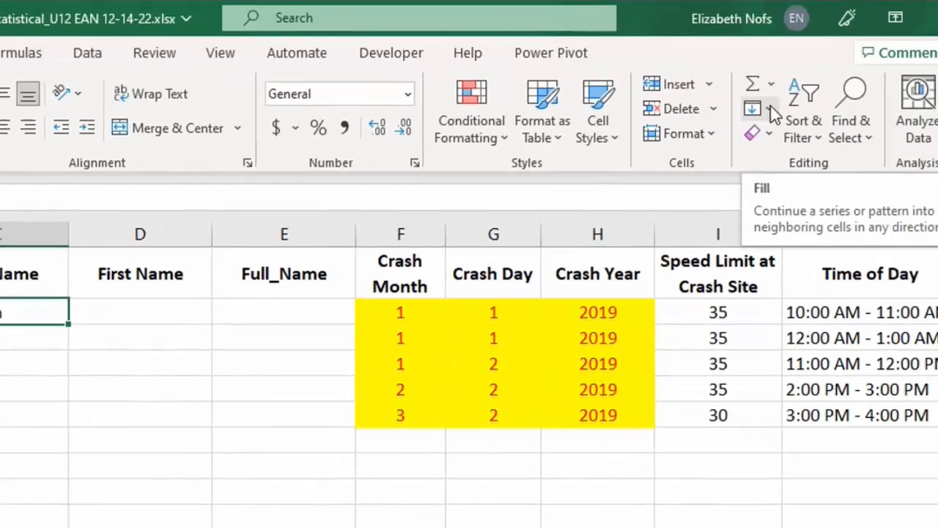
click(773, 108)
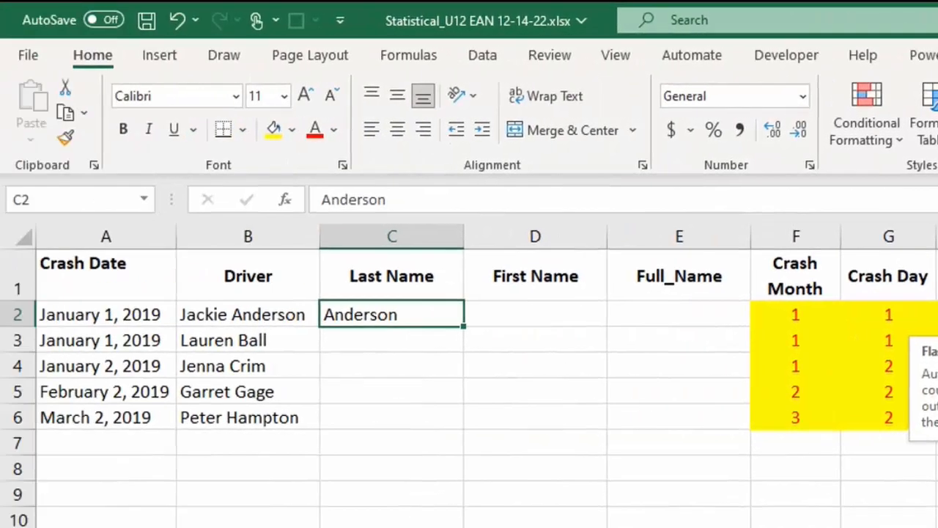
click(454, 350)
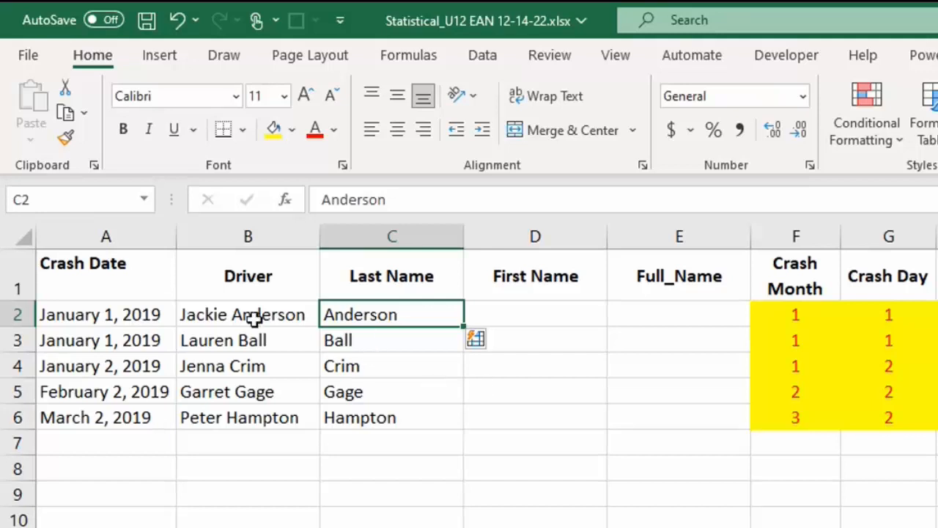
click(388, 346)
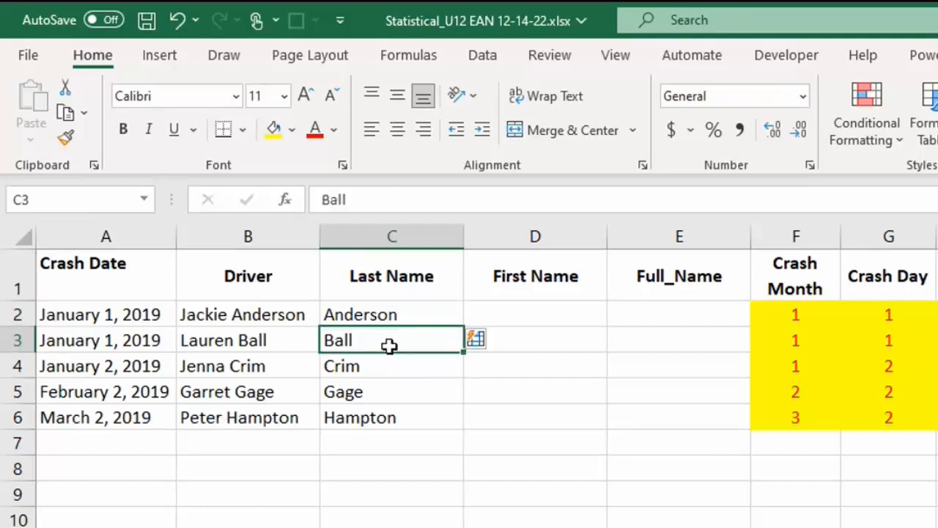
click(356, 369)
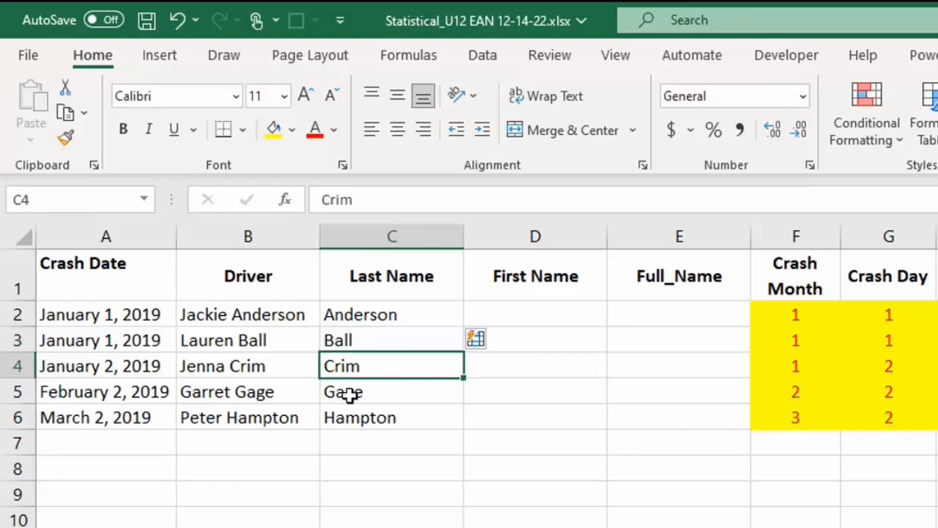
click(351, 392)
click(357, 420)
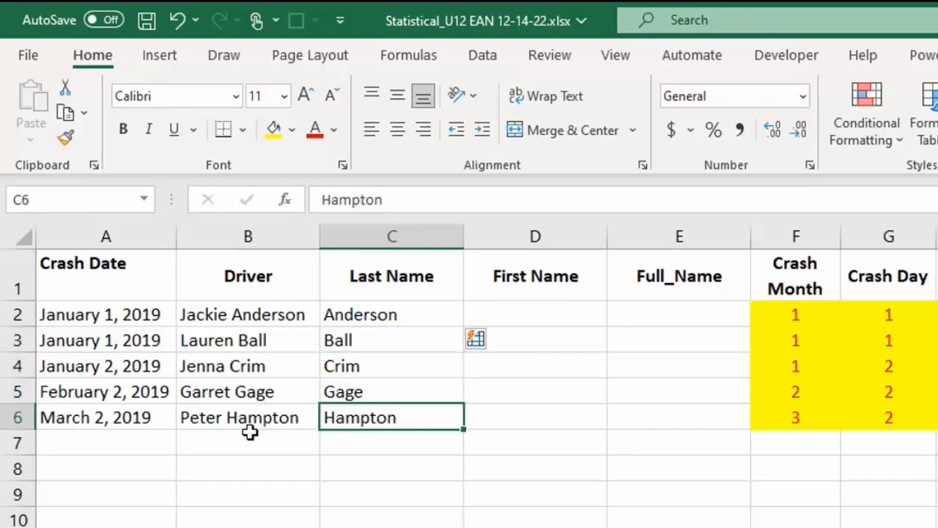
click(356, 314)
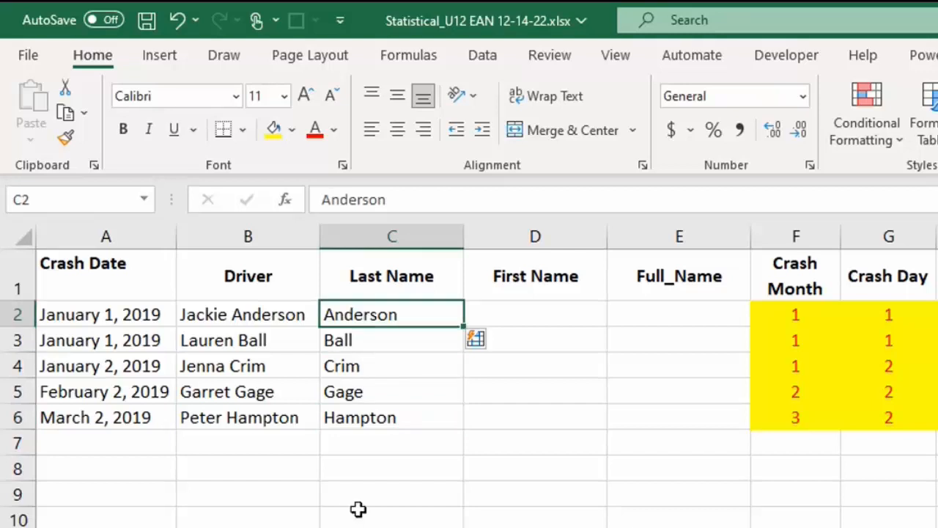
Step: Enter the first driver's first name in D2, Flash Fill the First Name column down to D6, and check the filled cells
click(542, 313)
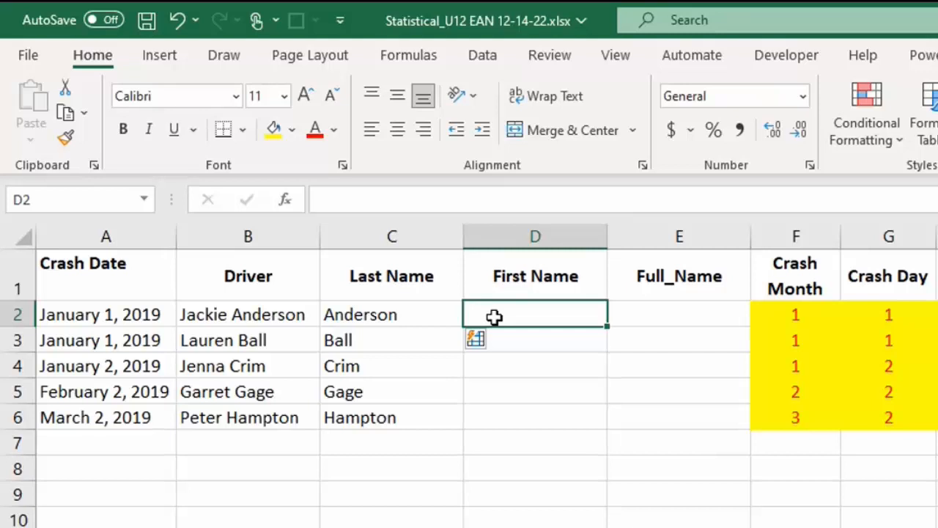
text(Jackie)
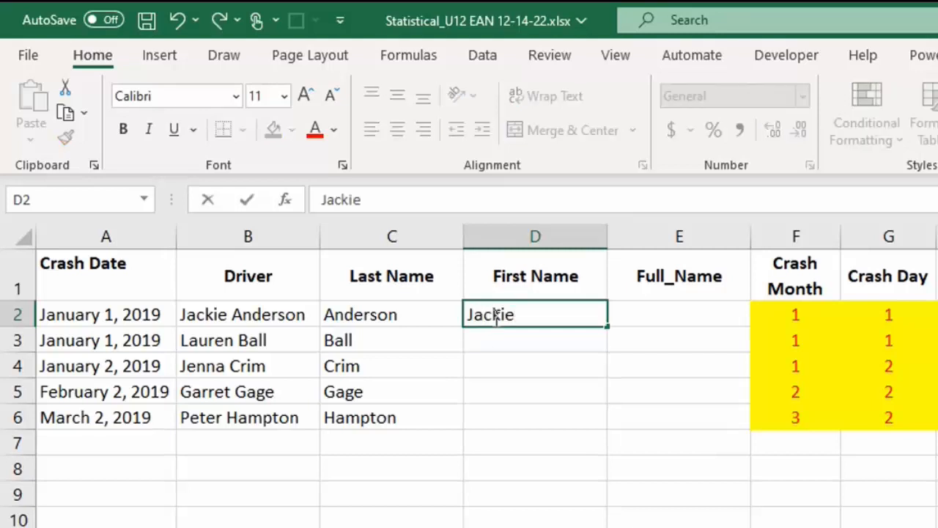
key(ctrl+Return)
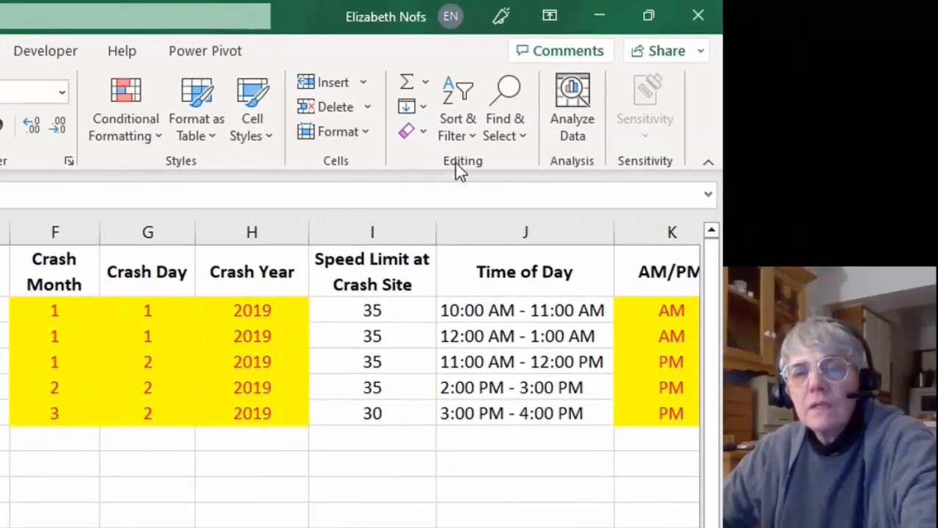
click(426, 107)
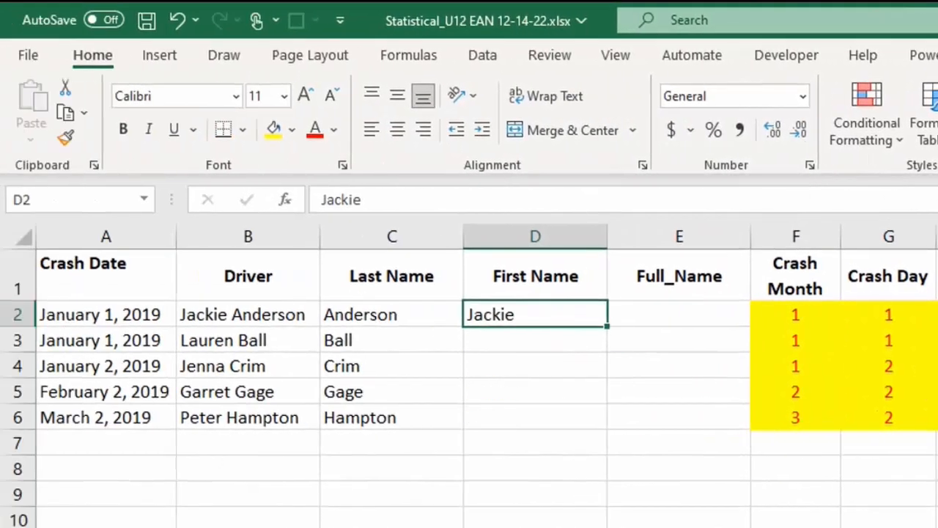
click(462, 345)
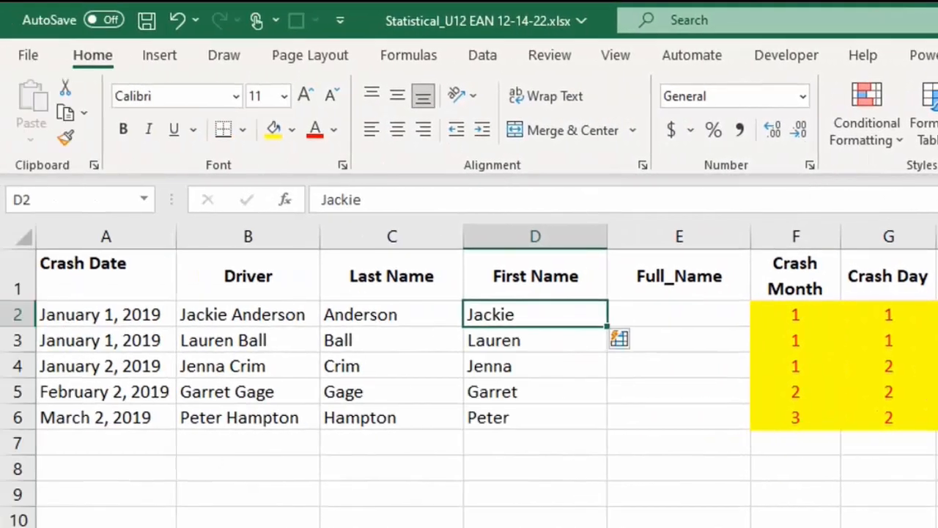
click(498, 340)
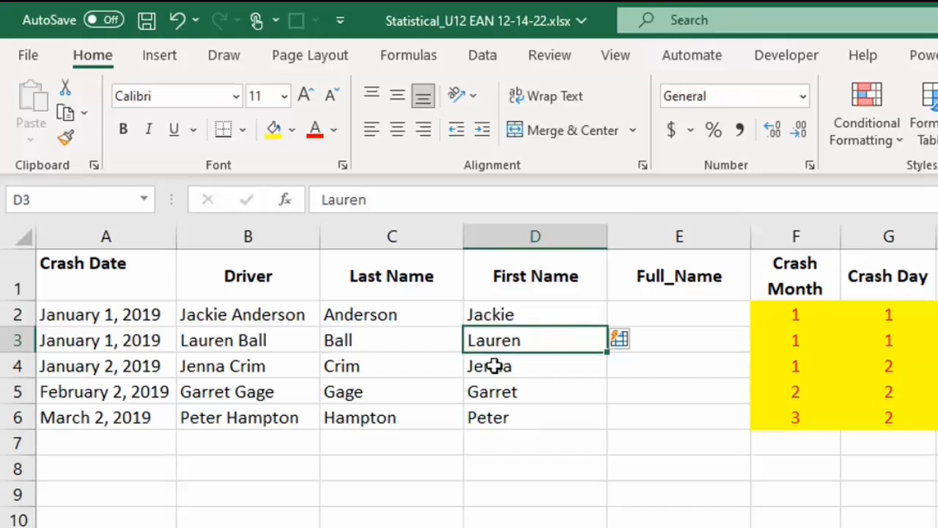
click(495, 366)
click(484, 389)
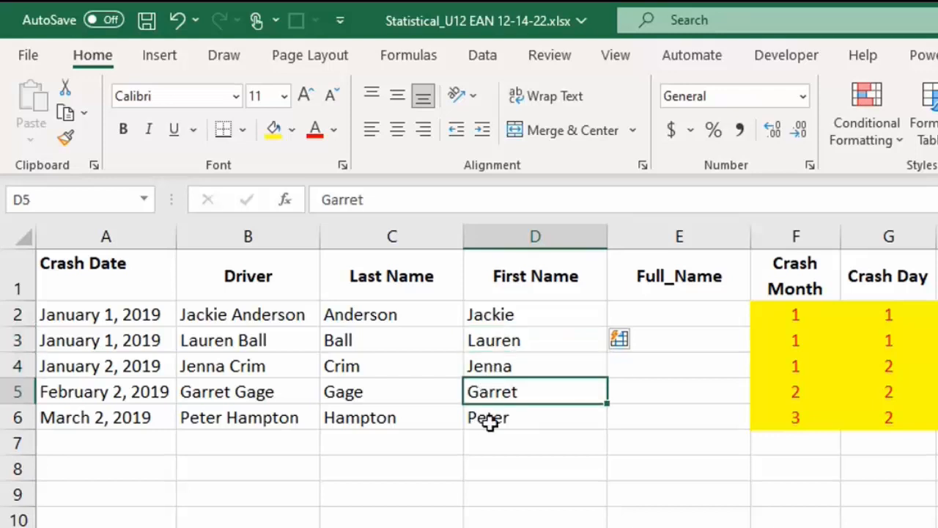
click(489, 416)
click(499, 497)
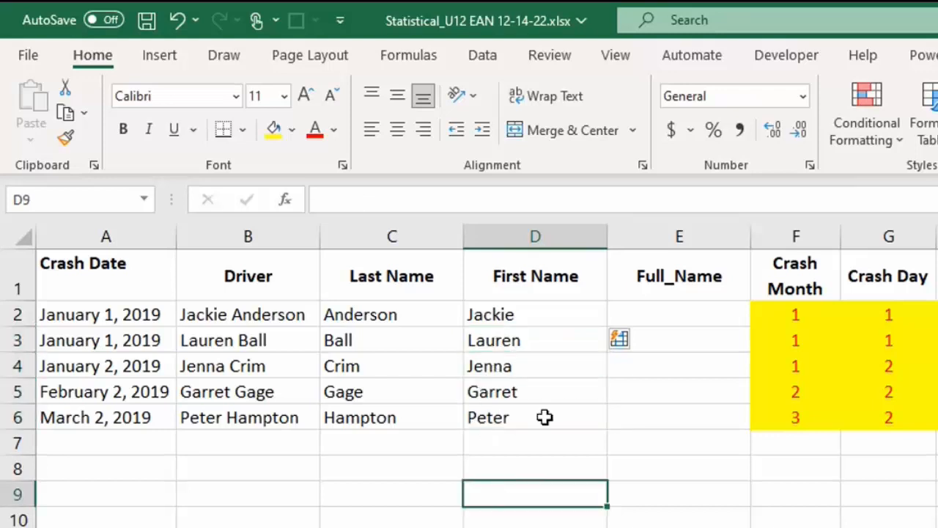
Step: Start a CONCAT formula in the Full_Name cell E2 with the first name in D2 as its Text1 argument
click(673, 313)
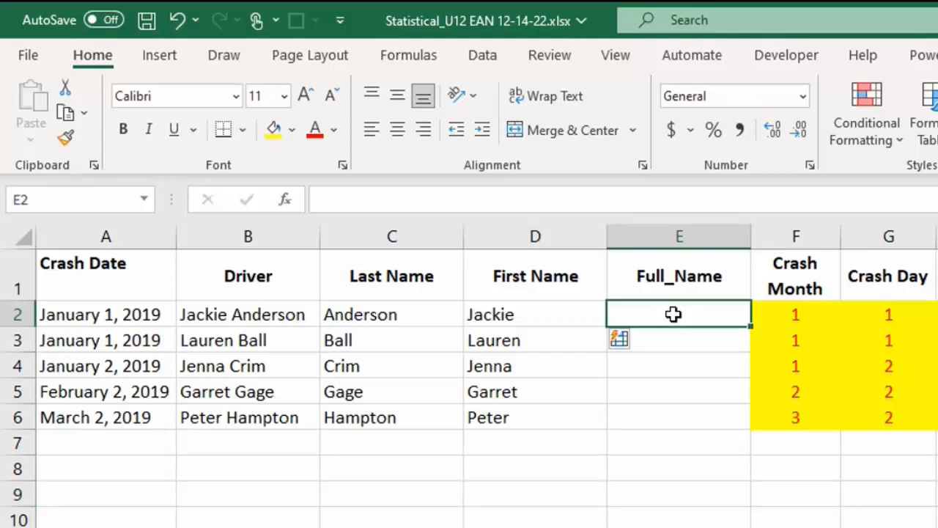
click(349, 315)
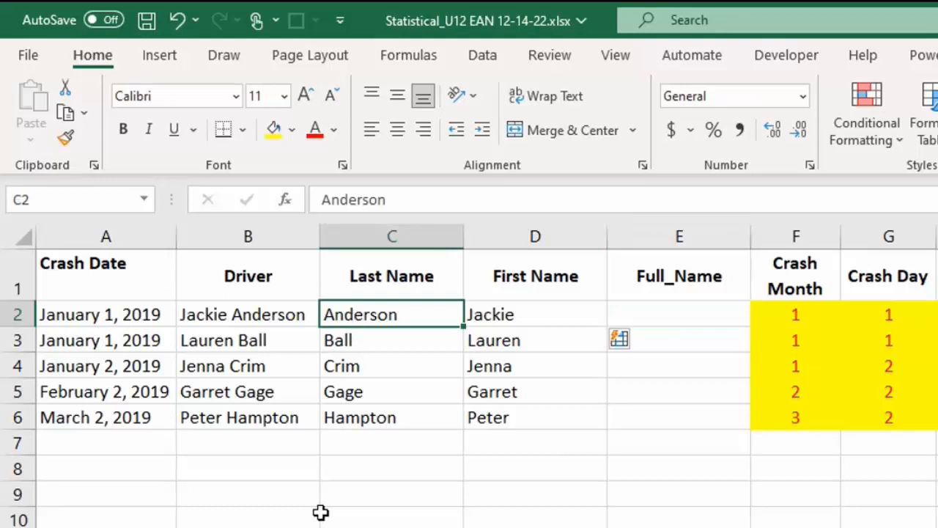
click(515, 314)
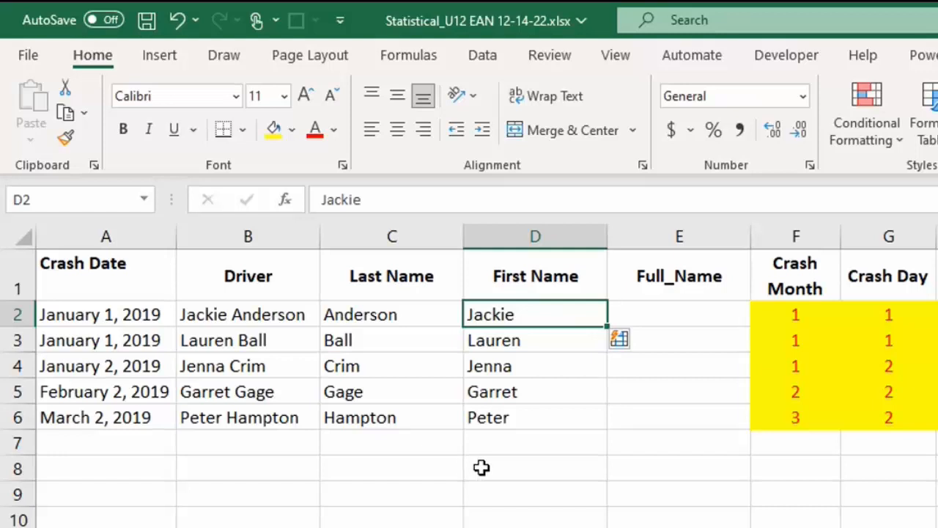
click(696, 313)
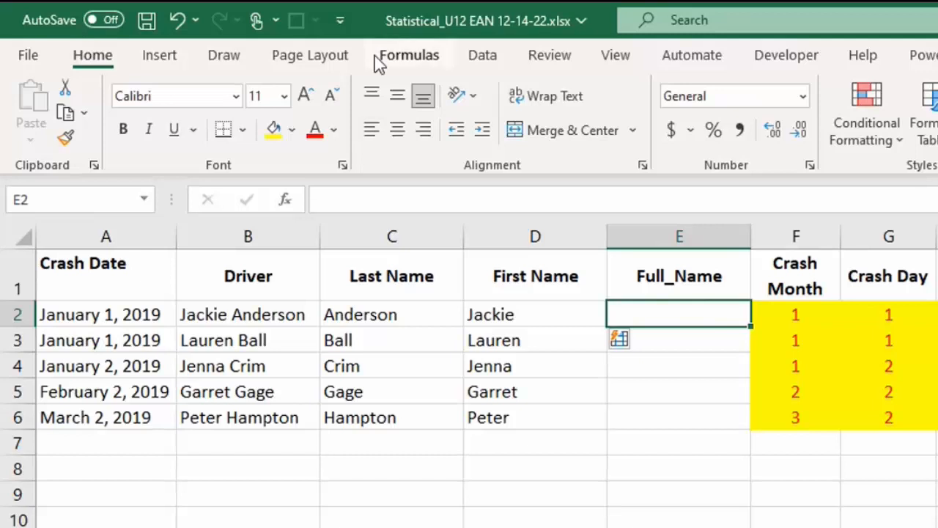
click(428, 63)
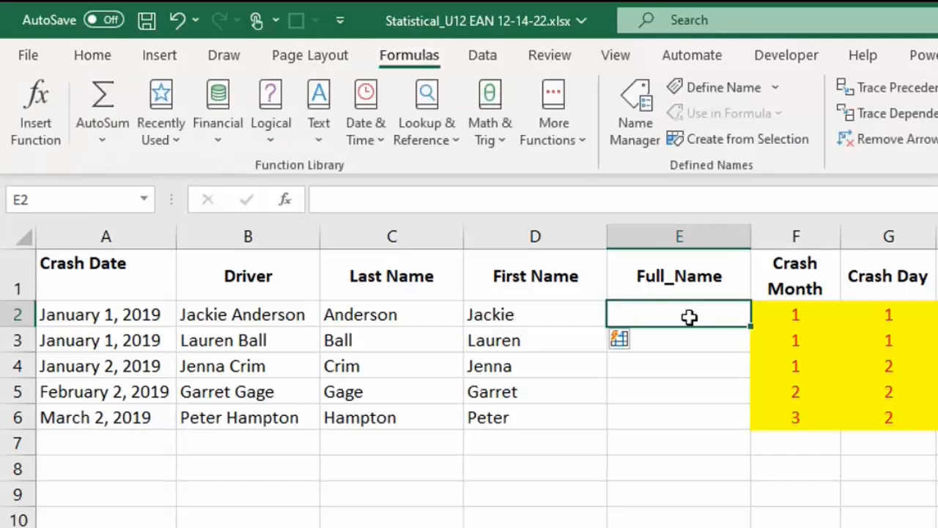
click(327, 134)
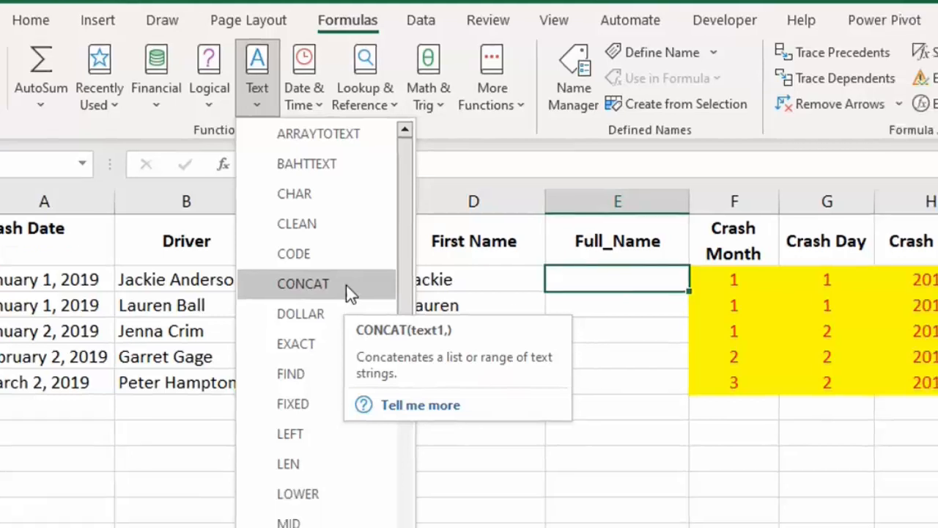
click(406, 329)
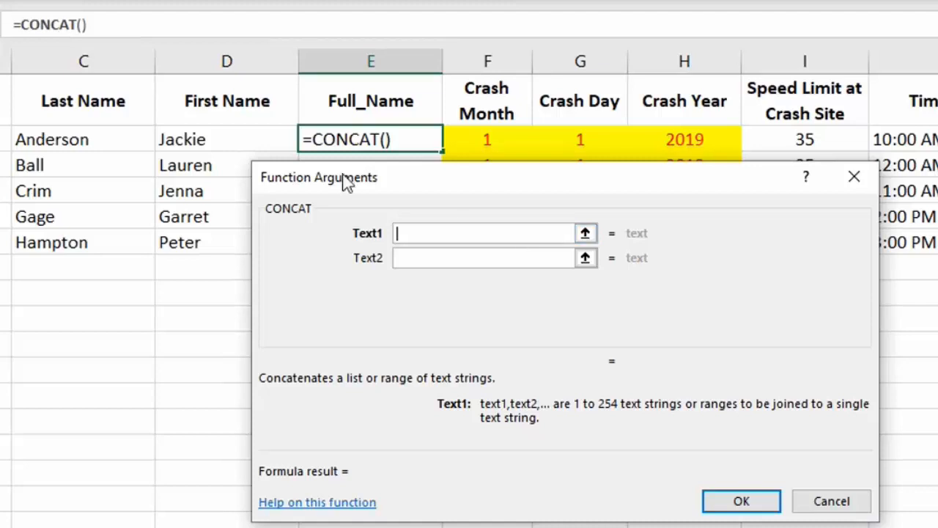
click(209, 136)
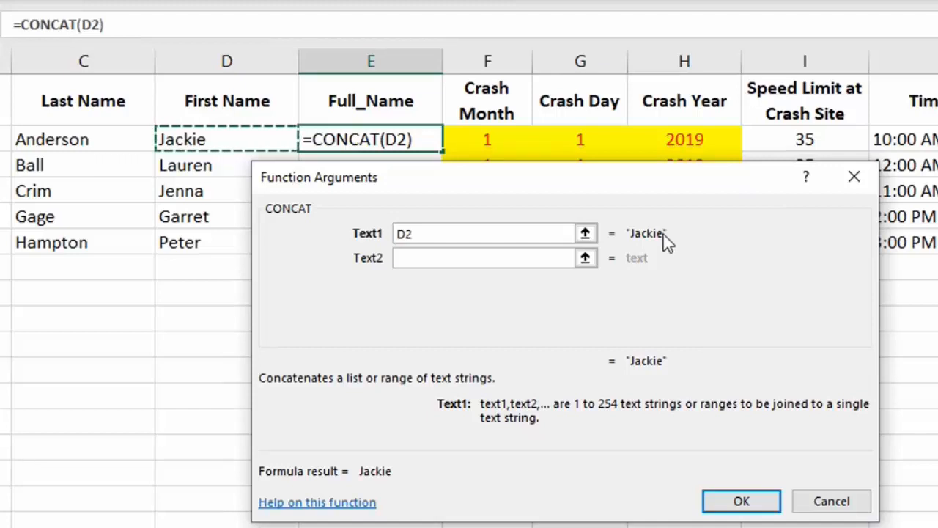
Step: Reveal the additional empty CONCAT argument fields up to Text5
click(425, 264)
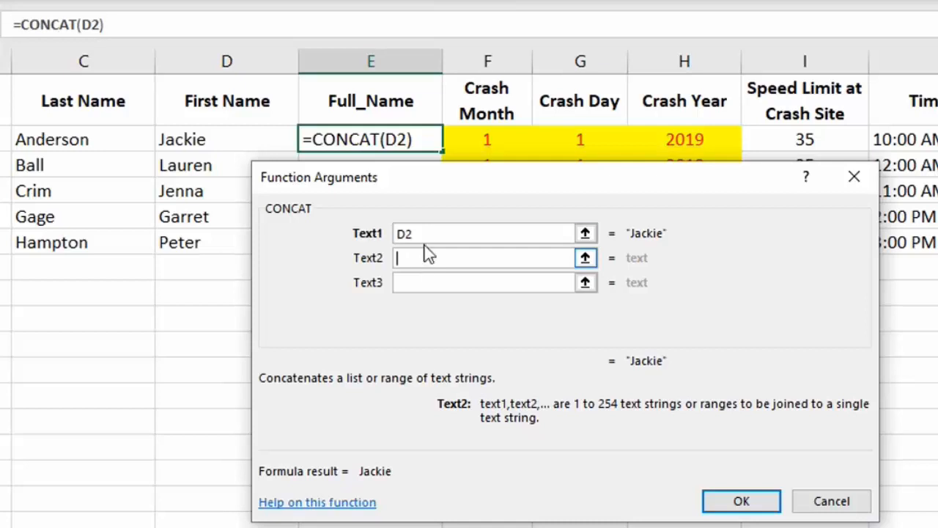
click(408, 284)
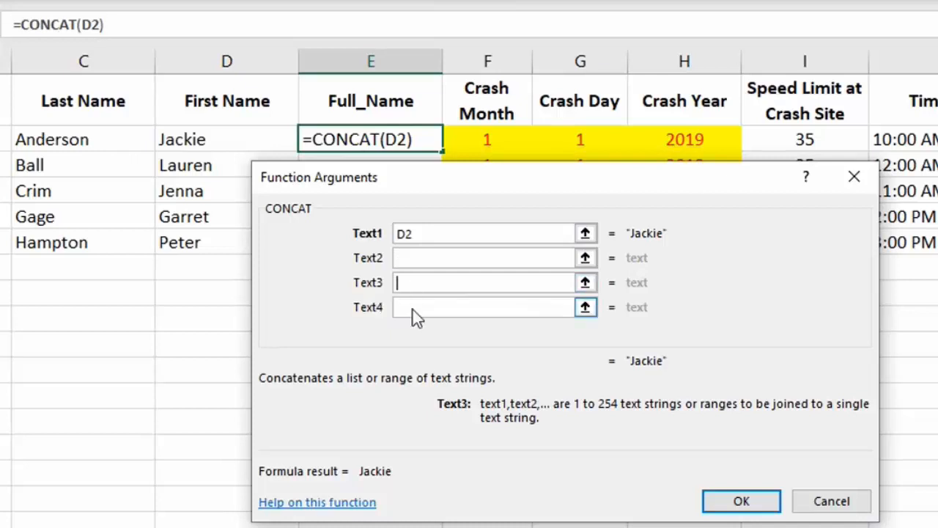
click(414, 309)
click(415, 331)
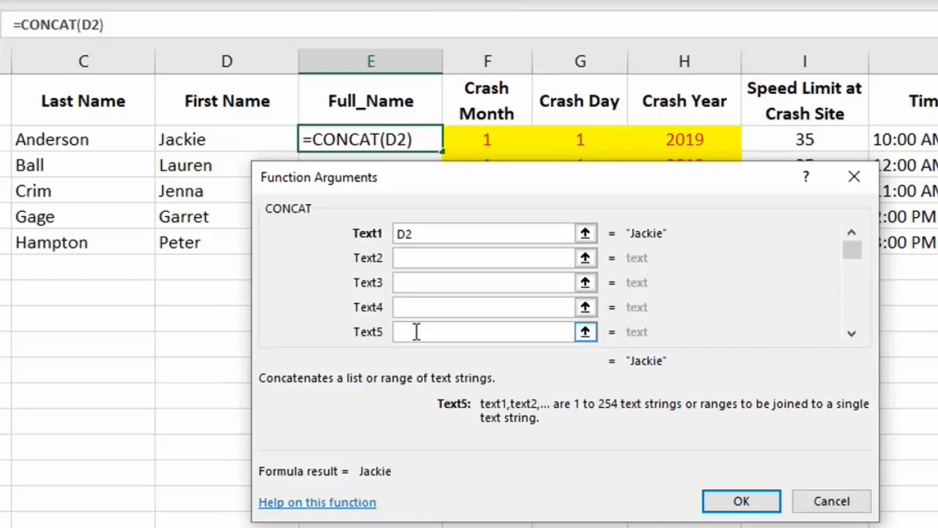
click(416, 311)
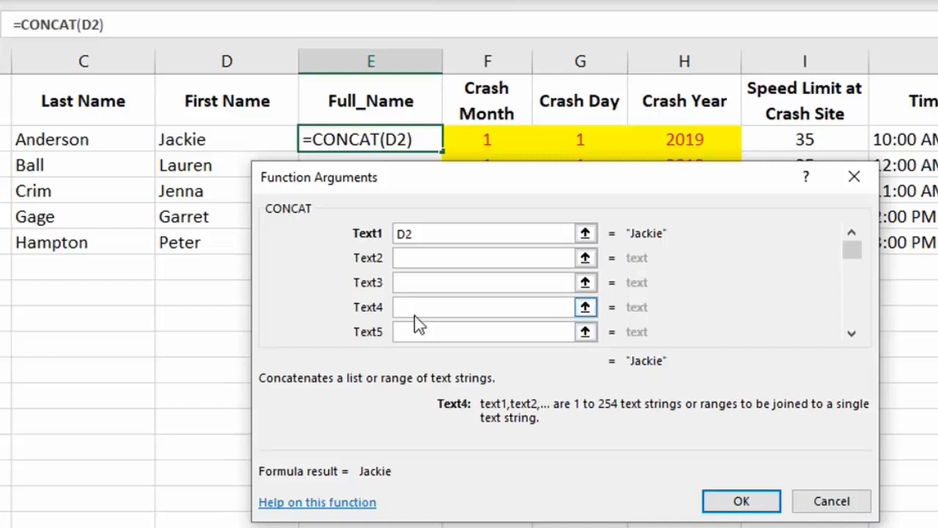
click(414, 282)
Step: Try the last name in C2 as the Text2 argument of CONCAT and clear it
click(423, 261)
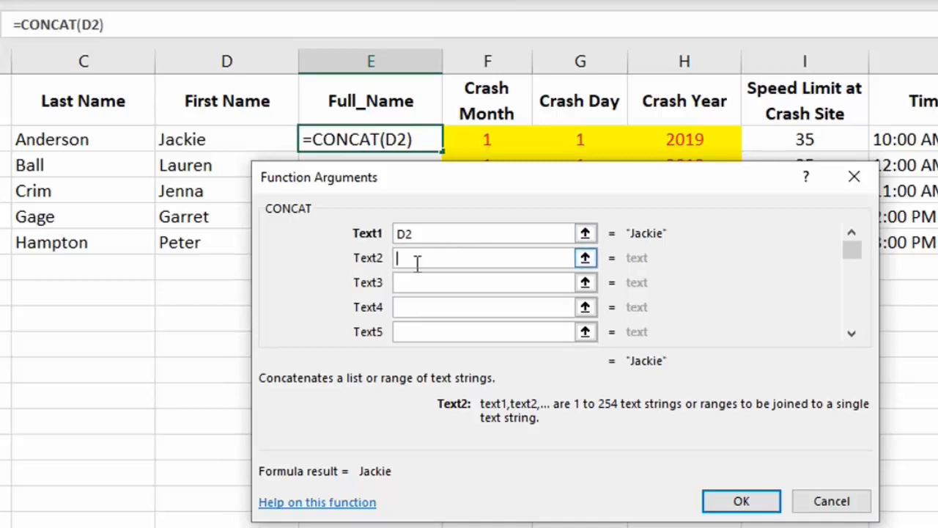
click(66, 139)
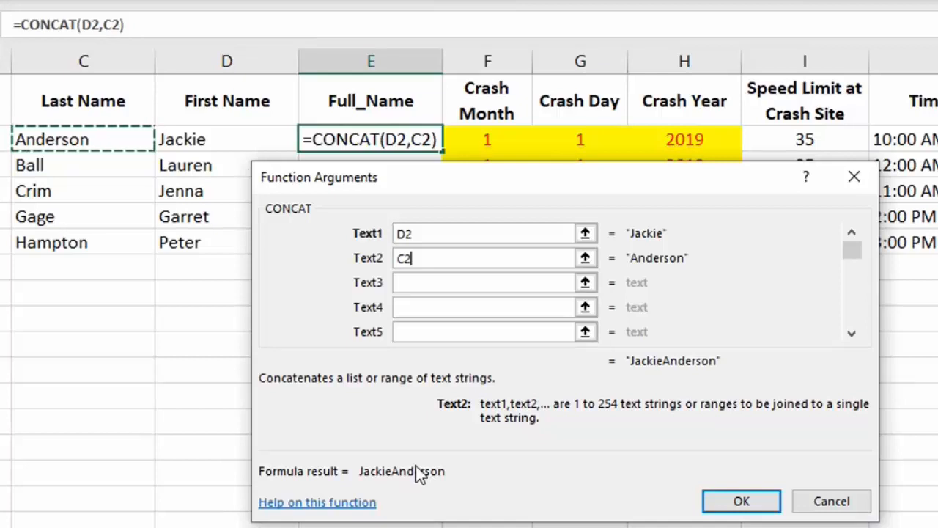
key(BackSpace)
key(BackSpace)
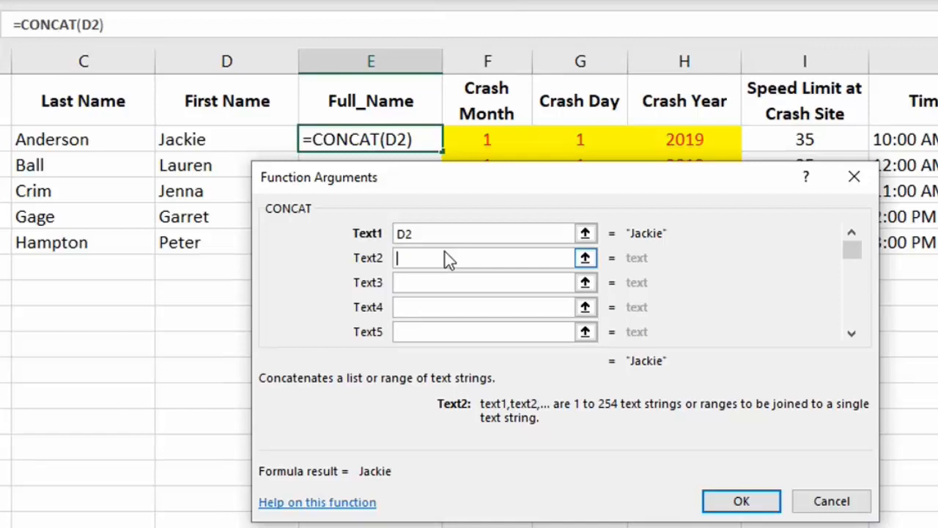
Step: Complete the E2 CONCAT formula with C2 as Text3 and a quoted space " " as Text2
key(Tab)
click(34, 138)
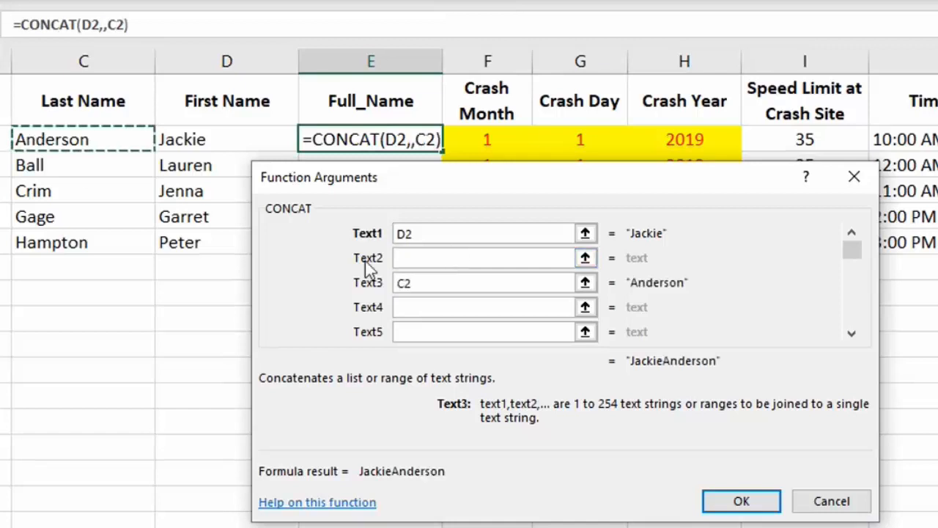
click(416, 258)
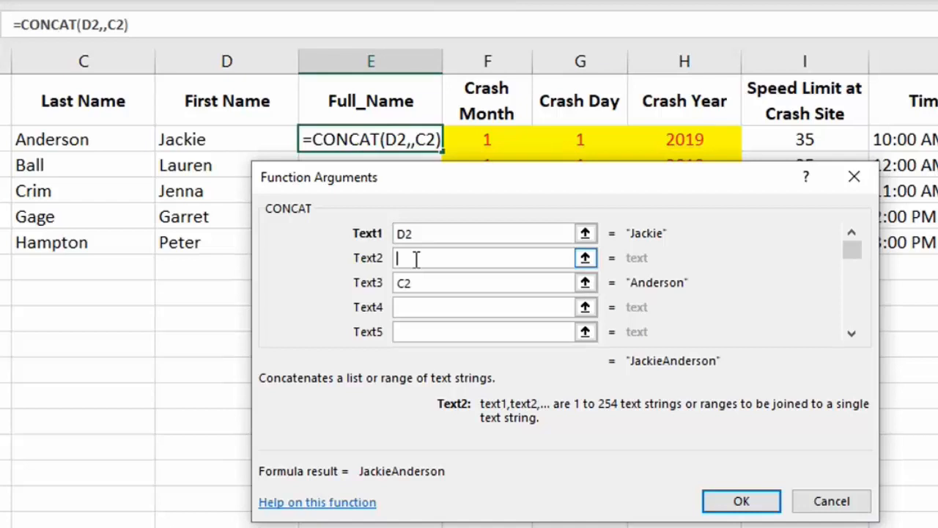
text(" )
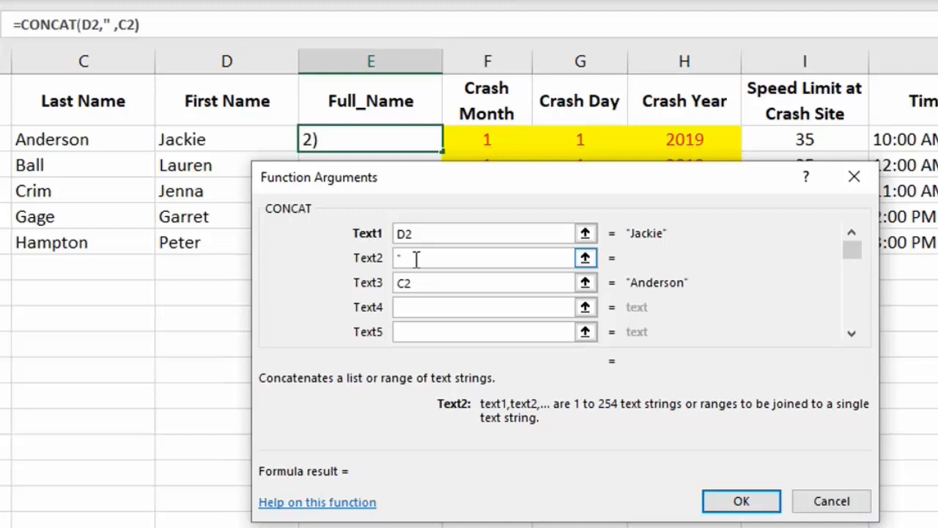
text(")
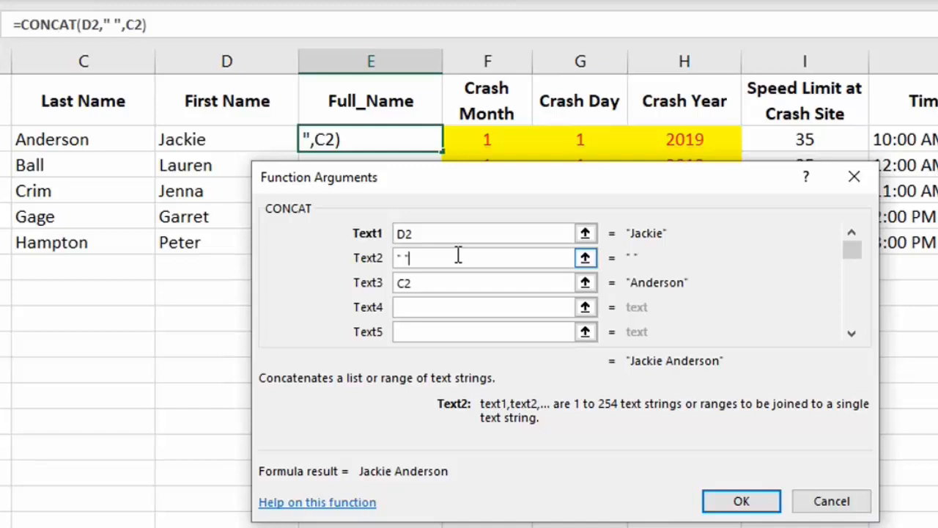
click(720, 503)
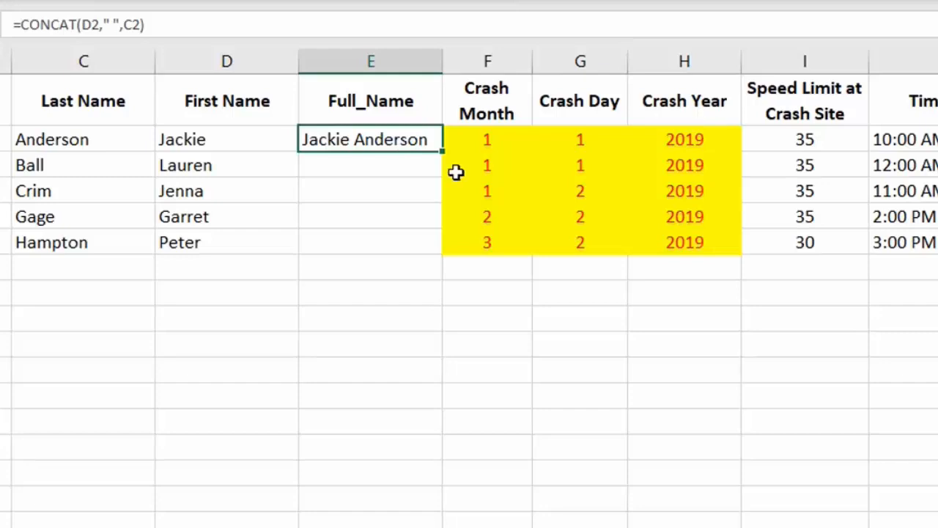
Step: Start a CONCAT formula in E3 with the first name in D3 as its Text1 argument
click(353, 165)
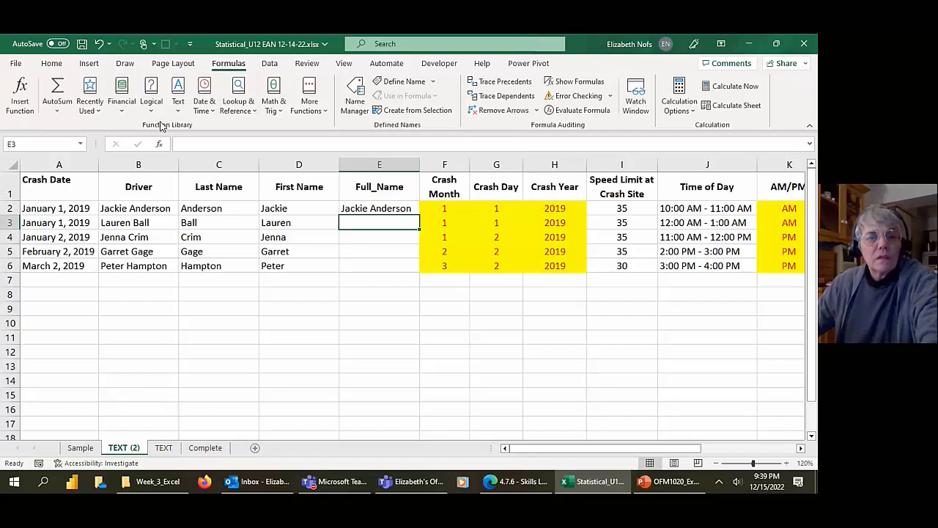
click(180, 106)
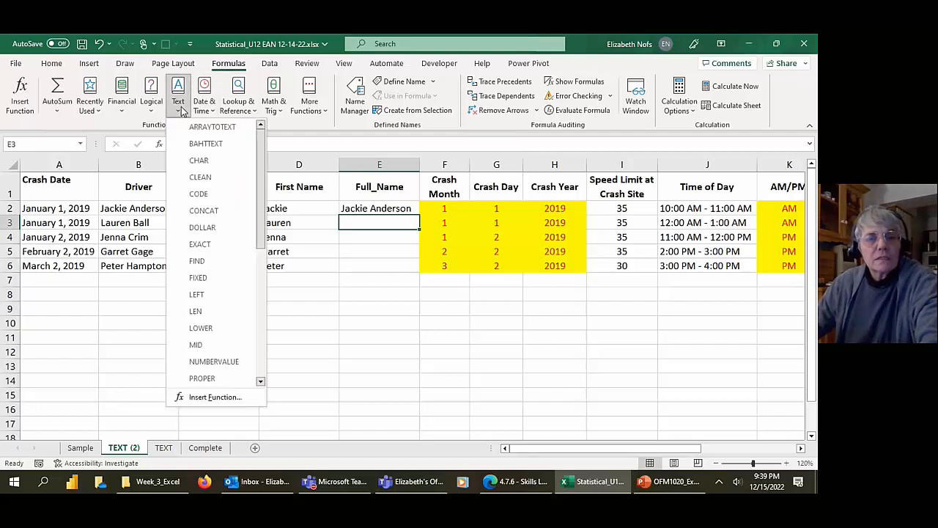
click(204, 210)
drag(387, 253, 499, 222)
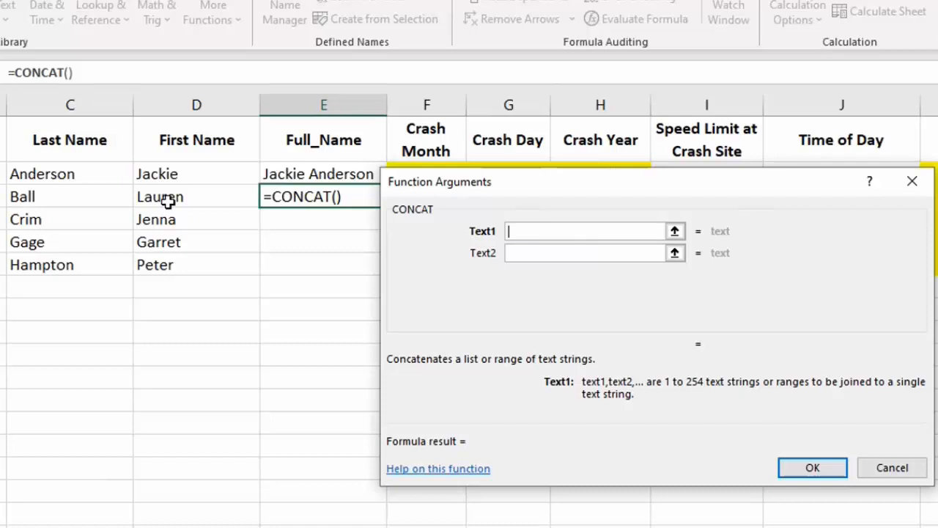
click(167, 202)
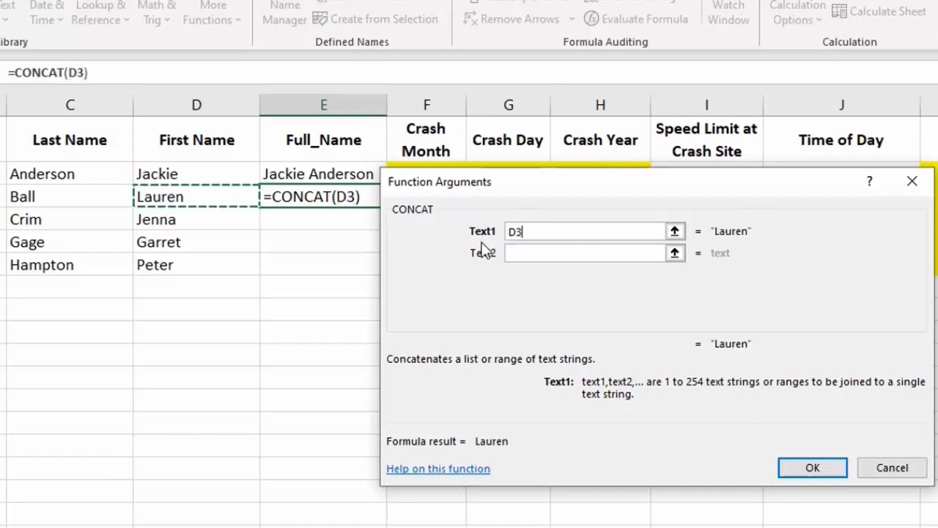
Step: Complete the E3 formula with a quoted space " " as Text2 and C3 as Text3, and fill it down to E6
click(518, 252)
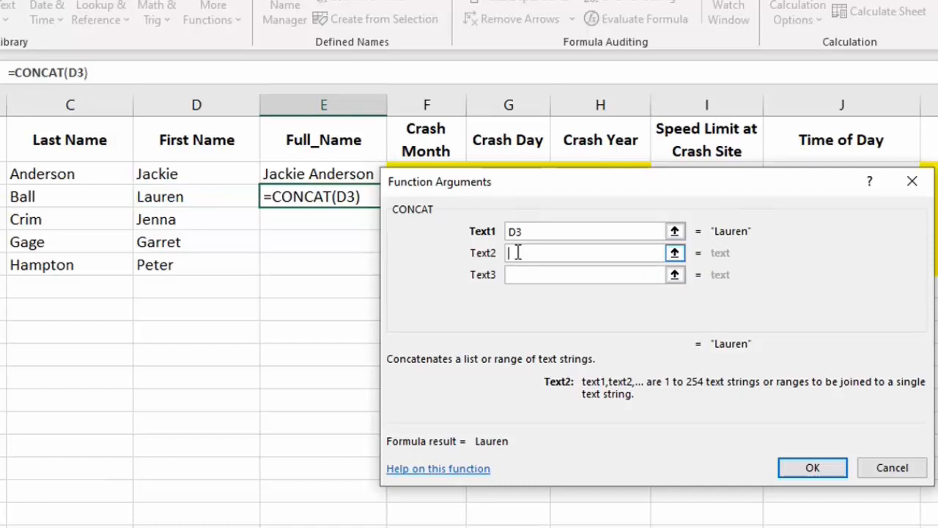
text(" )
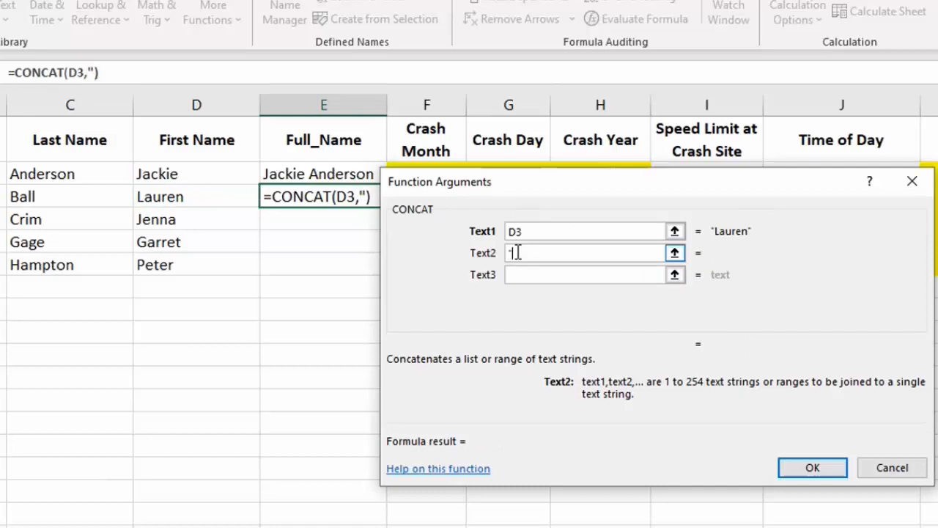
text(")
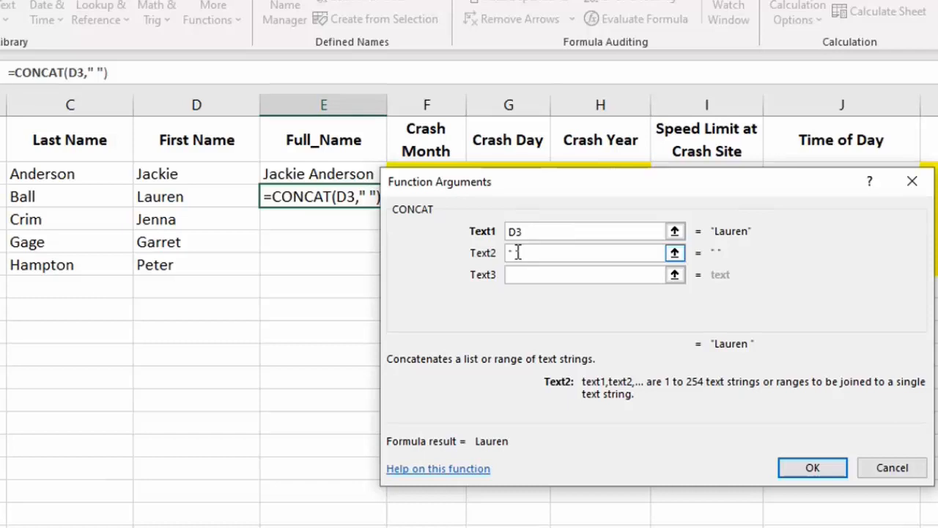
click(534, 274)
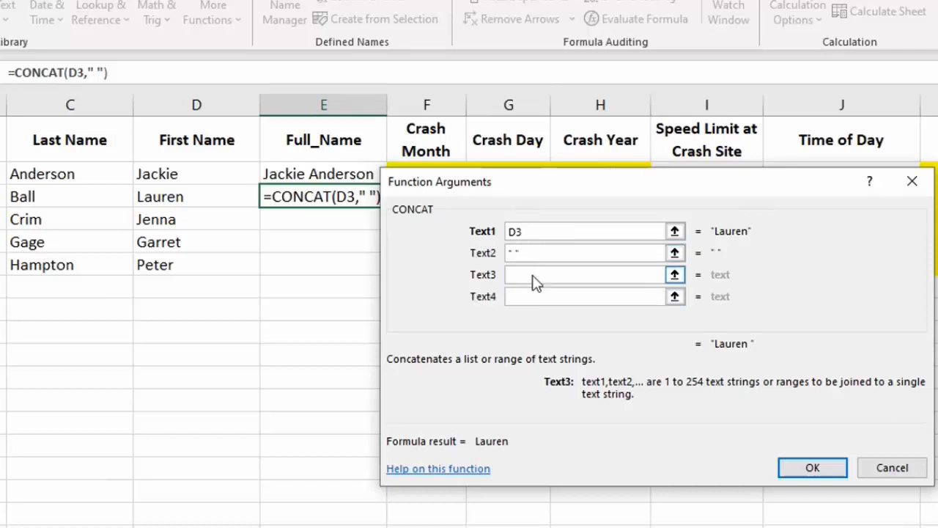
click(25, 197)
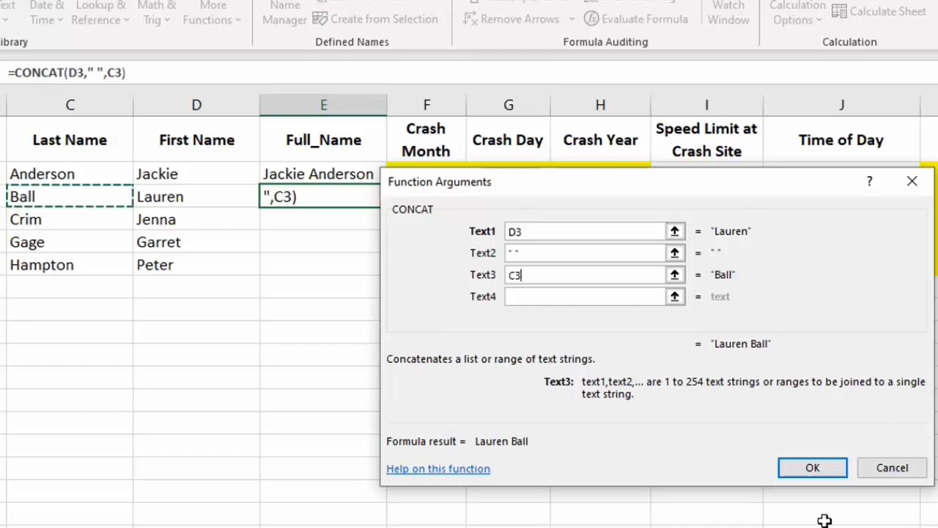
click(830, 472)
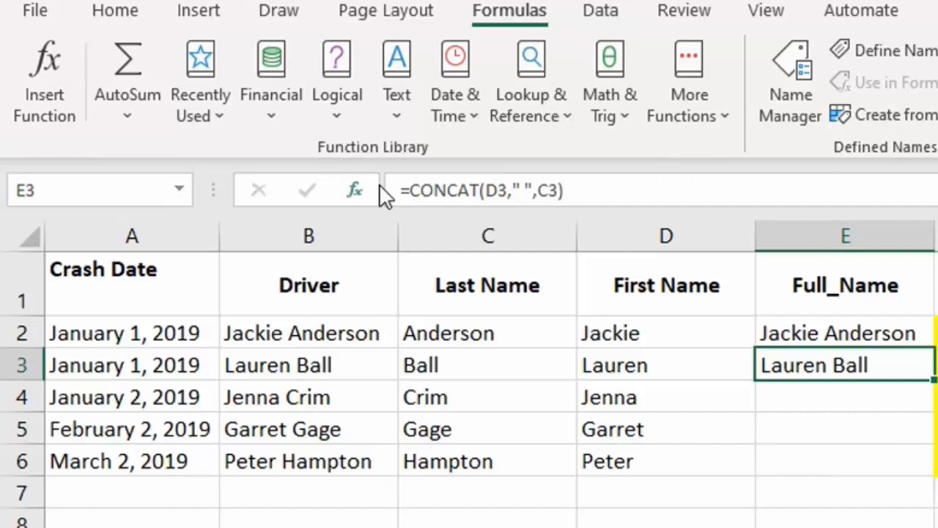
double_click(933, 381)
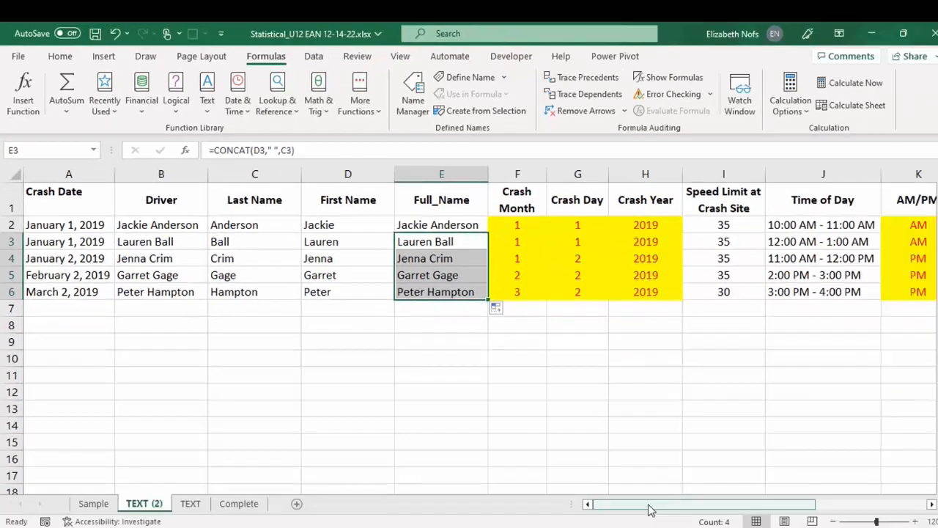
Step: Start a CONCAT formula in M2 of the CONCATENATE column with "Date of the Accident:" as its Text1 argument
drag(557, 448, 643, 469)
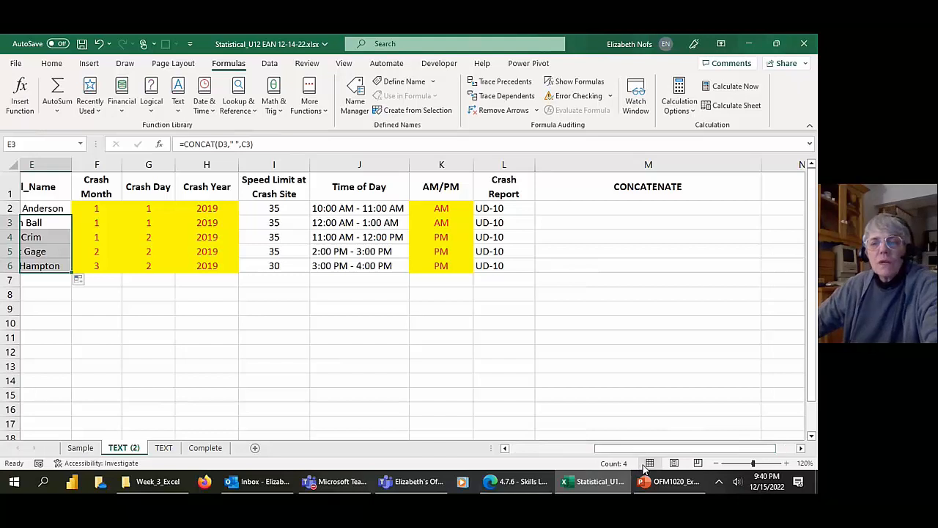
click(621, 205)
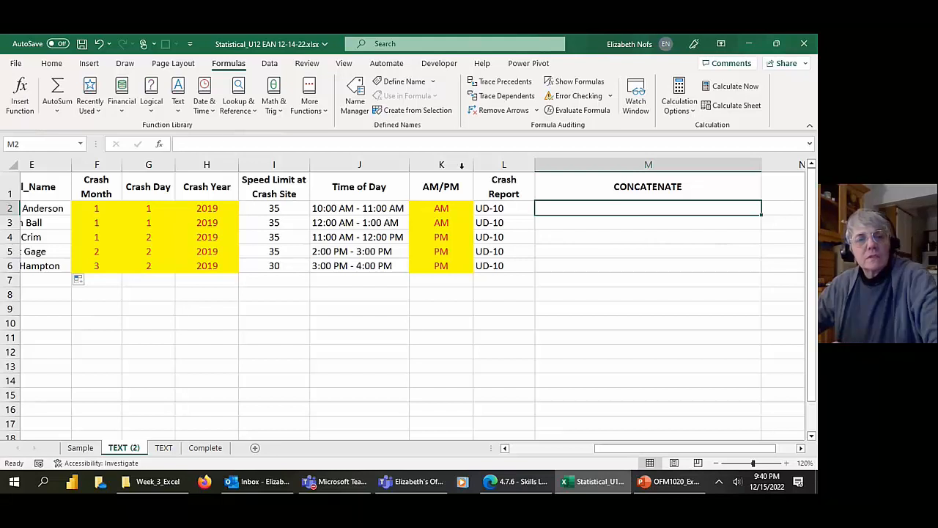
click(178, 109)
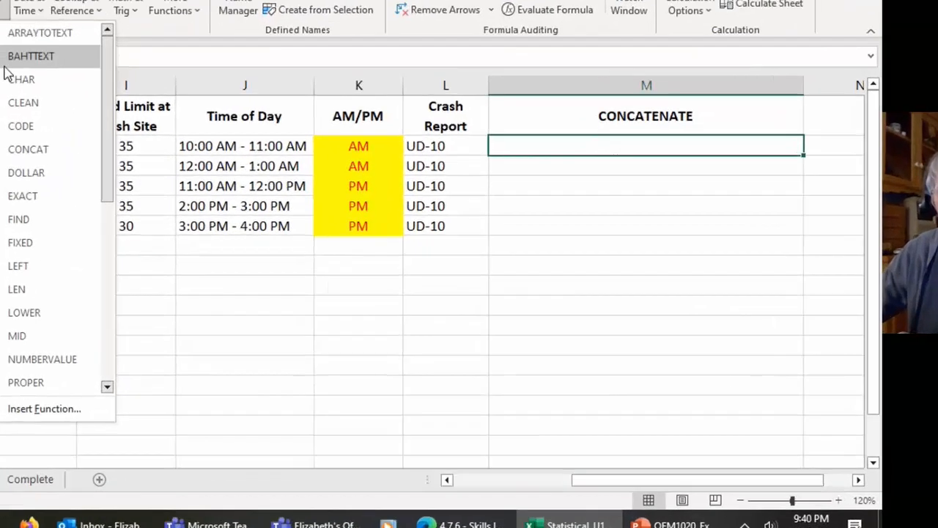
click(204, 210)
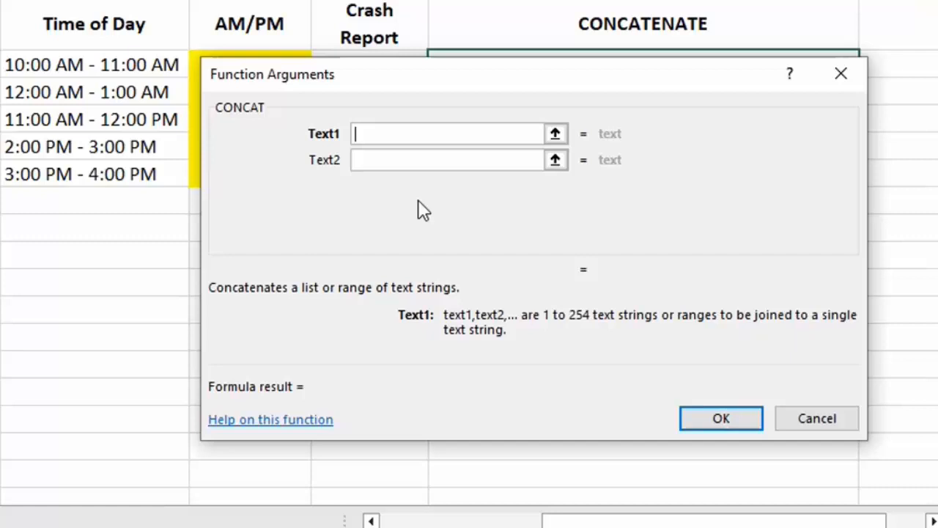
text(Date of the A)
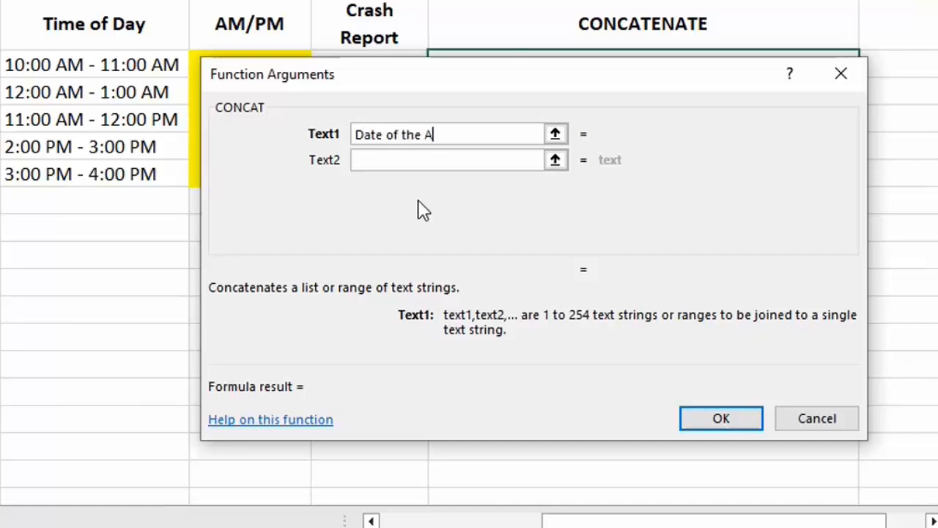
text(ccident)
key(Tab)
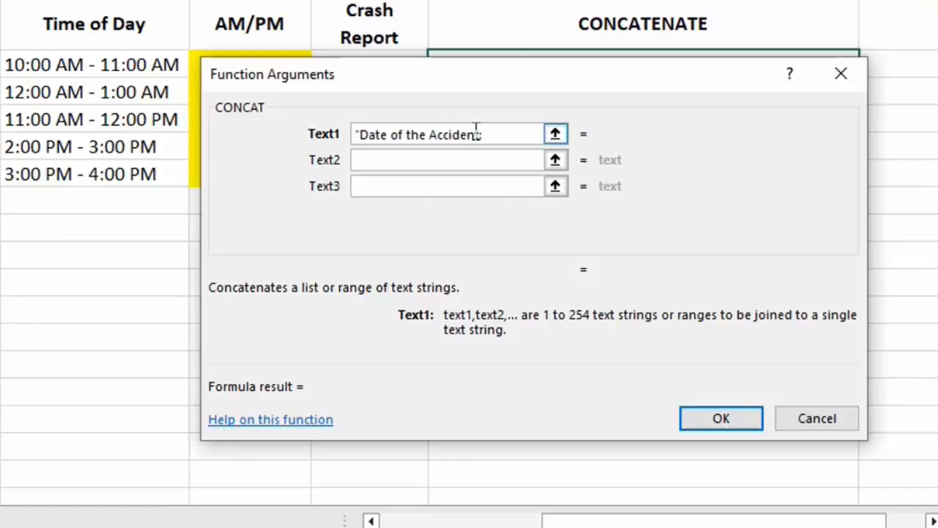
text(")
Step: Add the crash date cell A2 as the Text2 argument of the M2 CONCAT formula
click(419, 182)
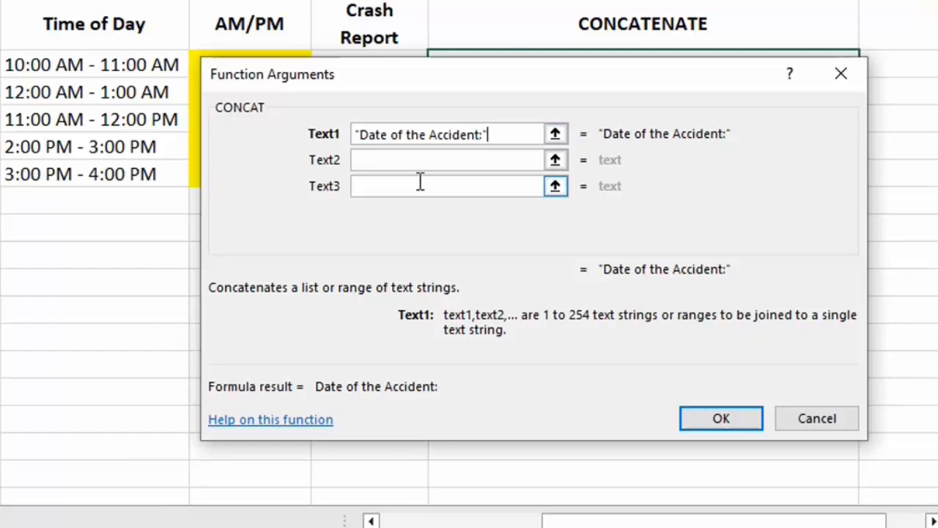
click(405, 161)
drag(593, 526, 246, 519)
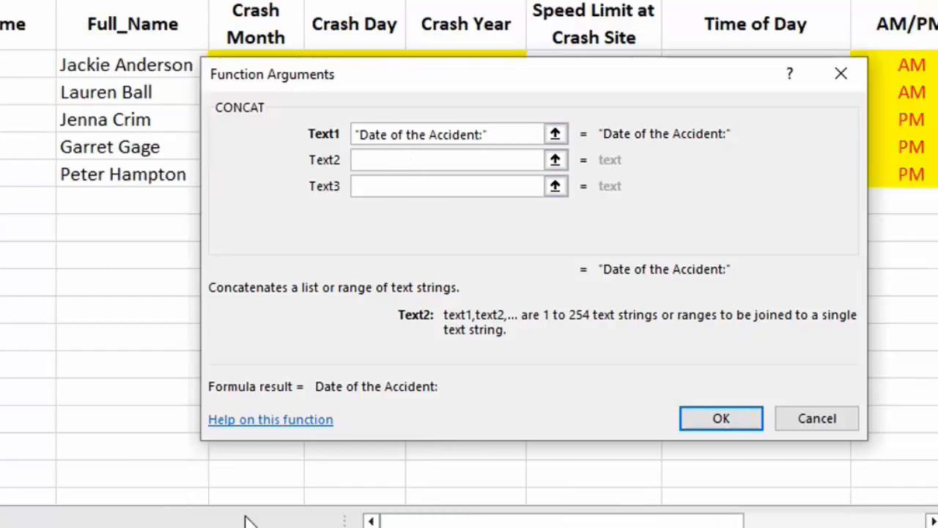
text(A2)
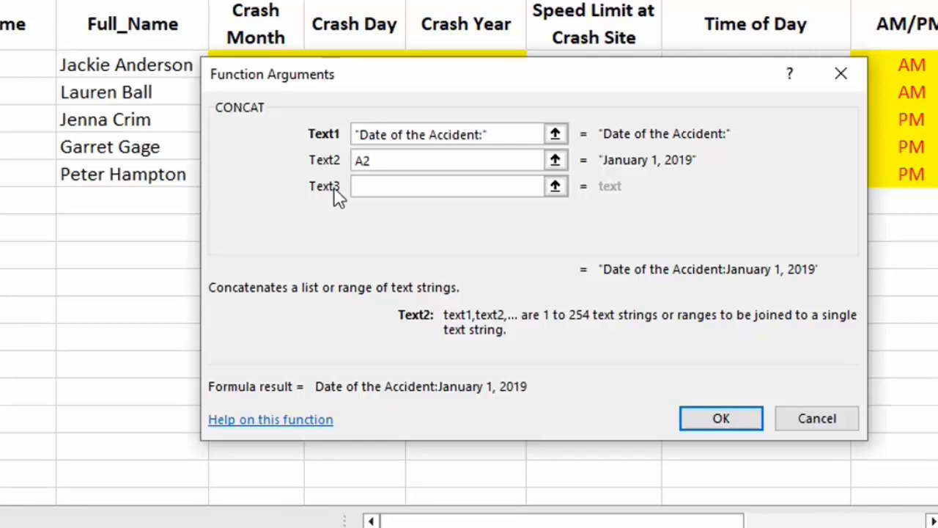
Step: Enter the quoted text " Time of the Accident:" with a leading space as the Text3 argument
click(371, 186)
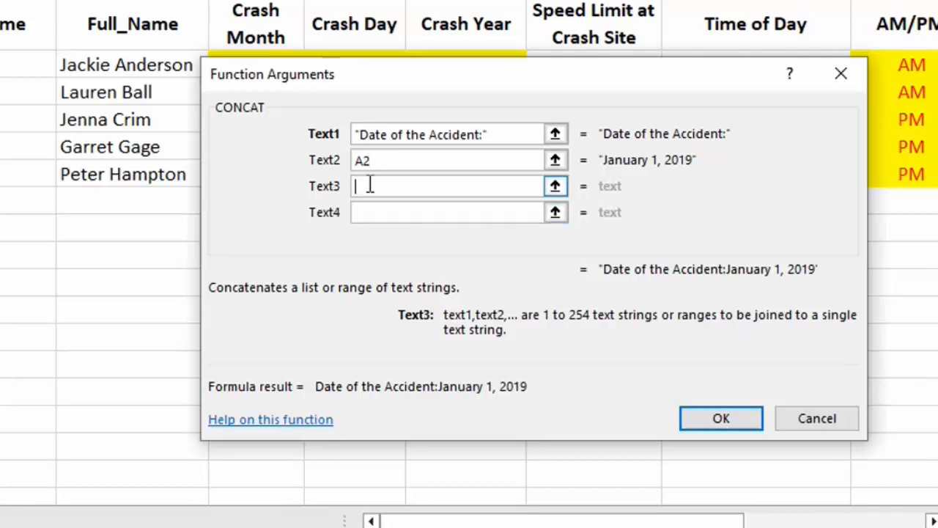
text(" )
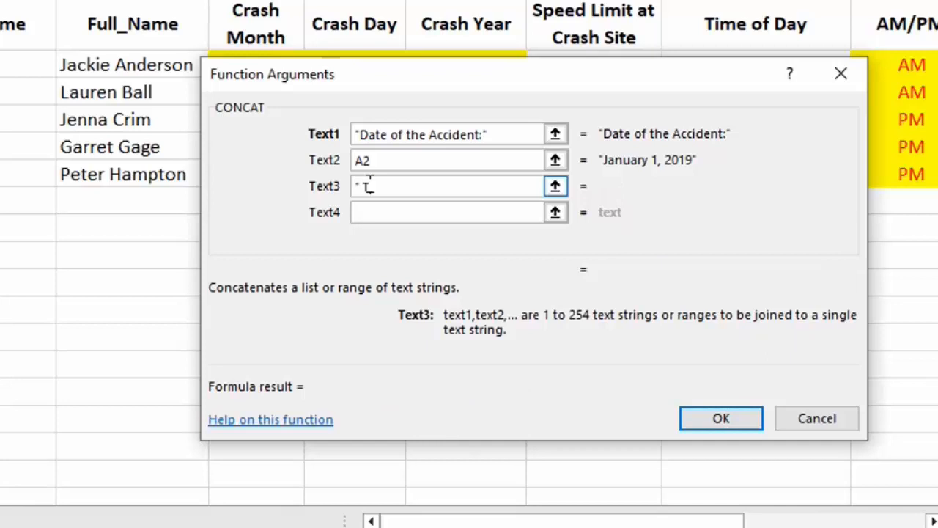
text(Time of the)
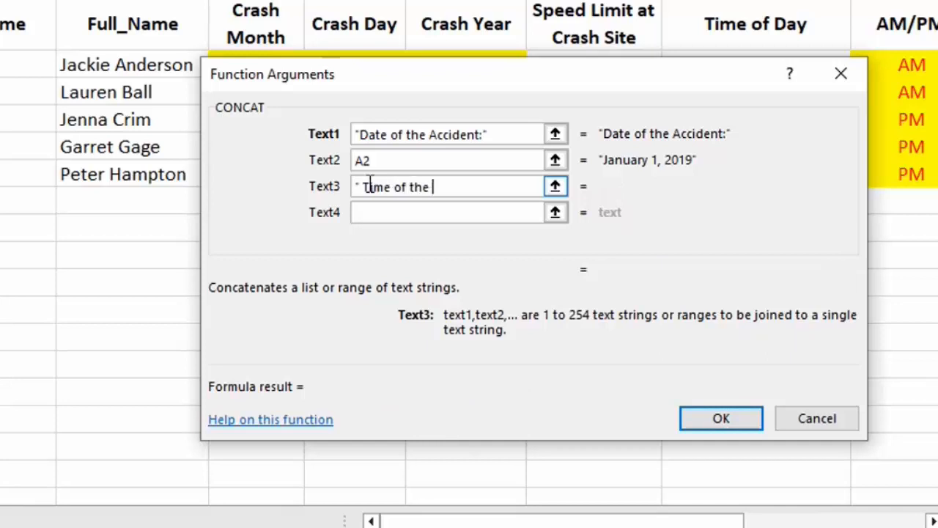
text( Accident:")
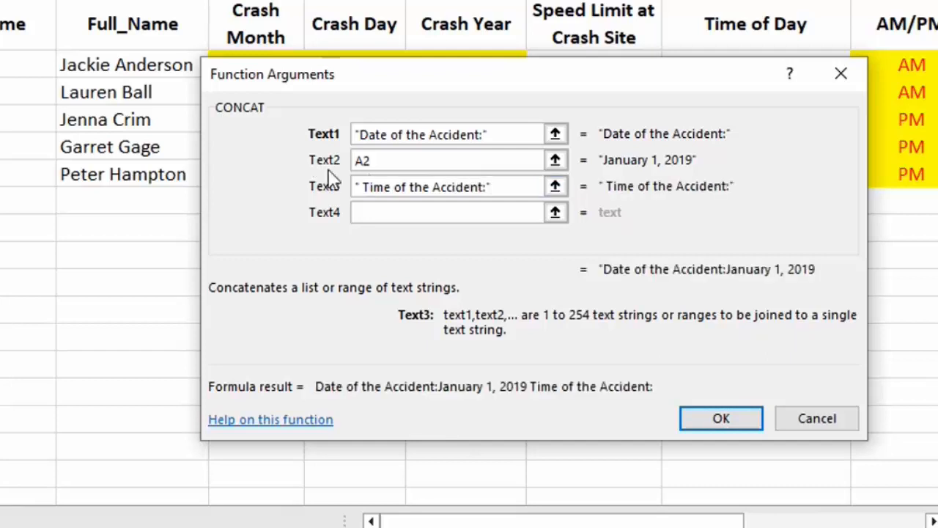
Step: Add the time of day cell J2 as the Text4 argument and complete the M2 formula
click(359, 213)
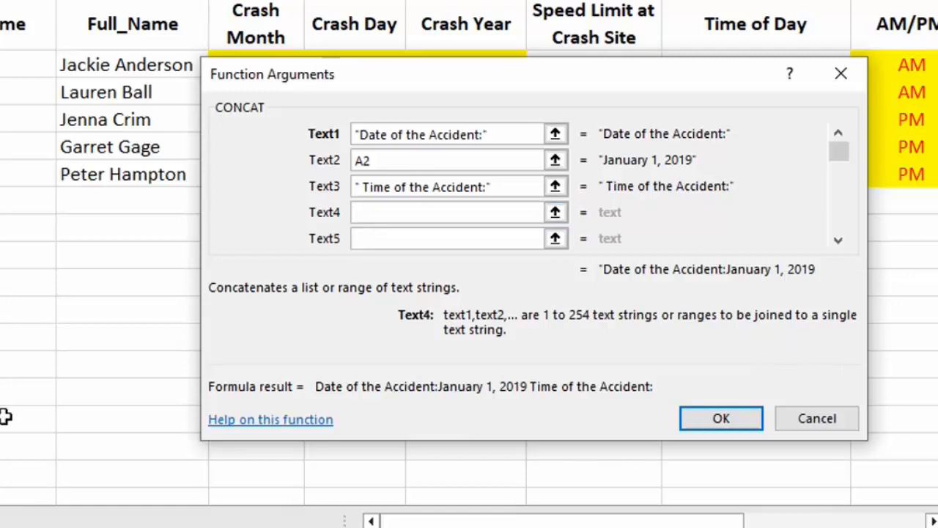
scroll(122, 181, right, 6)
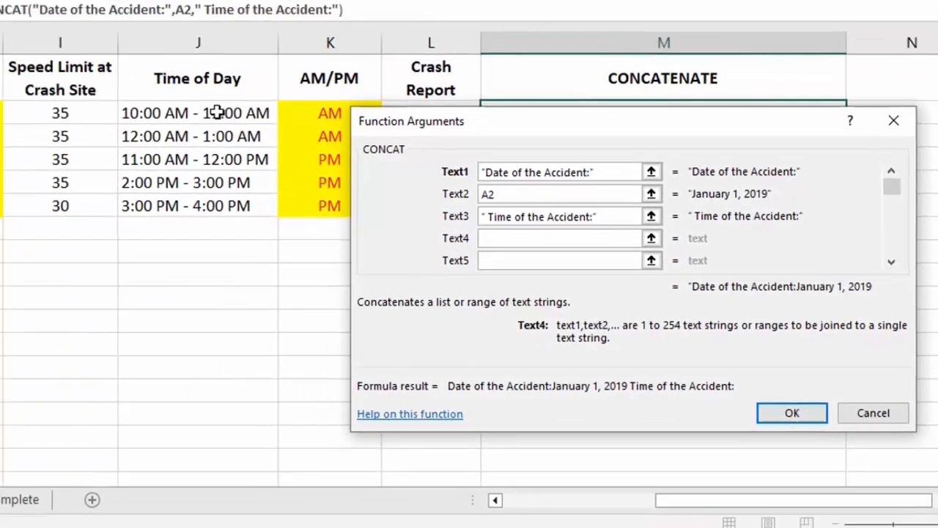
click(14, 64)
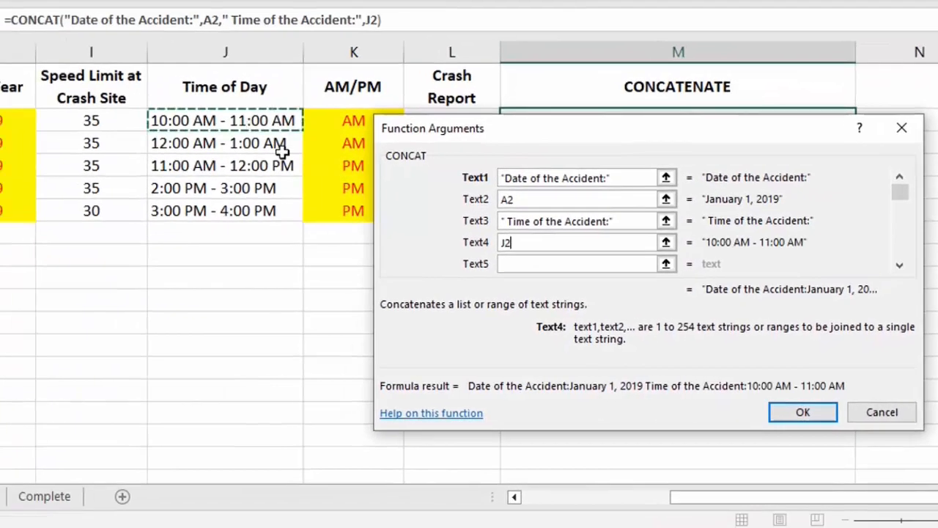
click(806, 413)
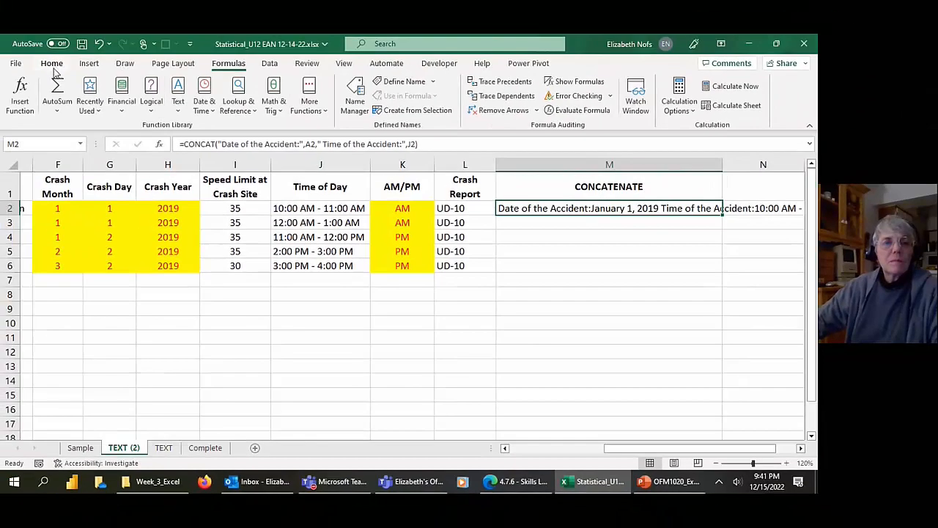
Step: Wrap the text of the joined accident description in cell M2
click(51, 63)
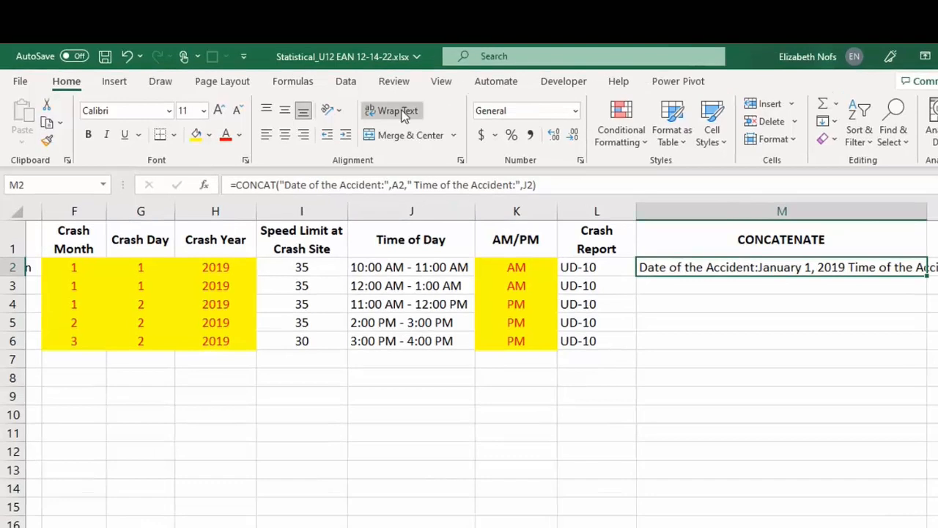
click(338, 95)
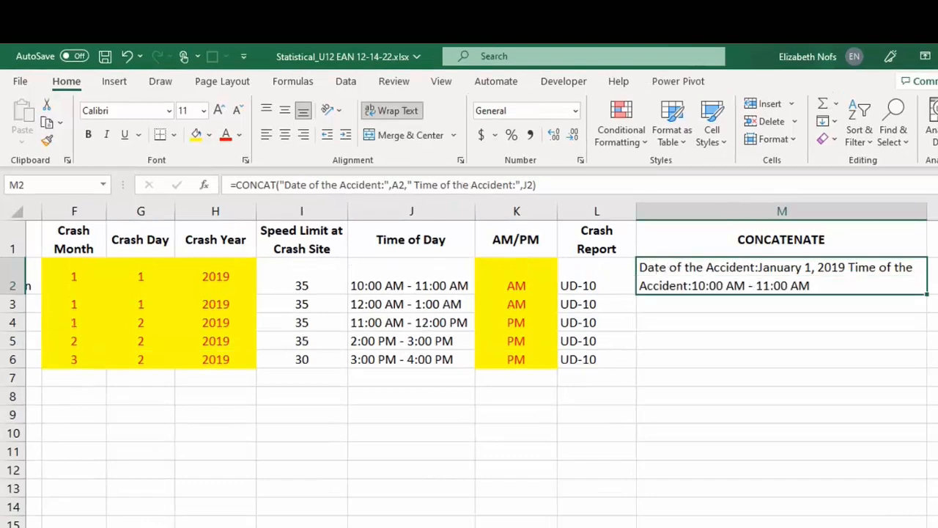
scroll(770, 293, up, 2)
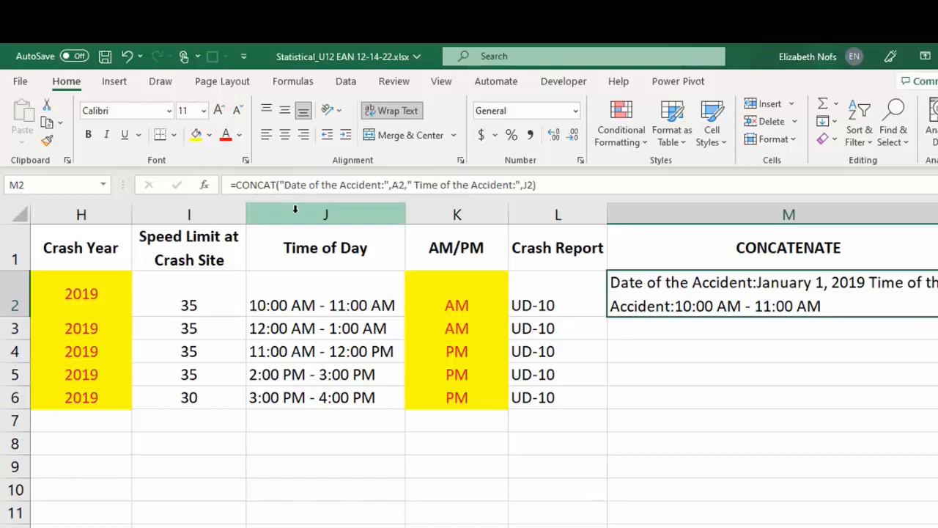
Step: Reword the M2 CONCAT arguments, setting Text1 to "Date of the Crash- " and Text3 to " Time of the Crash- :"
click(207, 189)
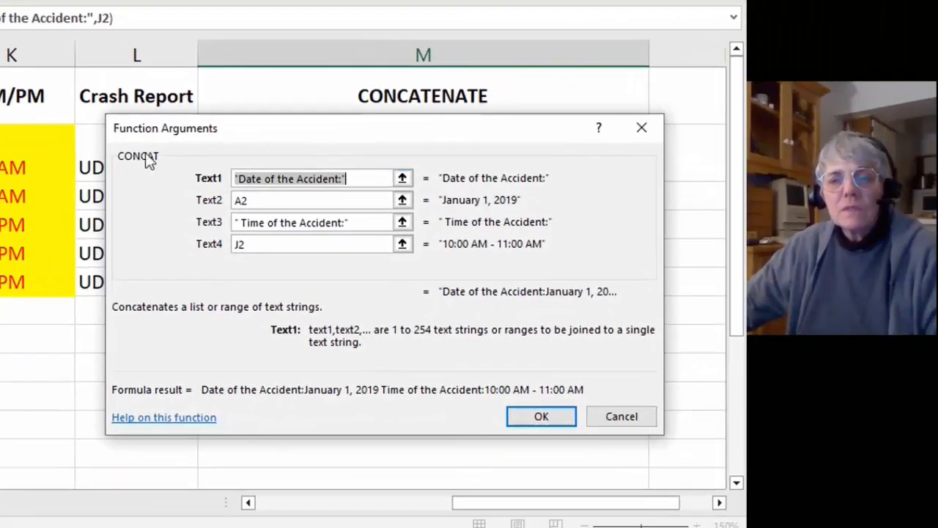
click(310, 178)
double_click(326, 173)
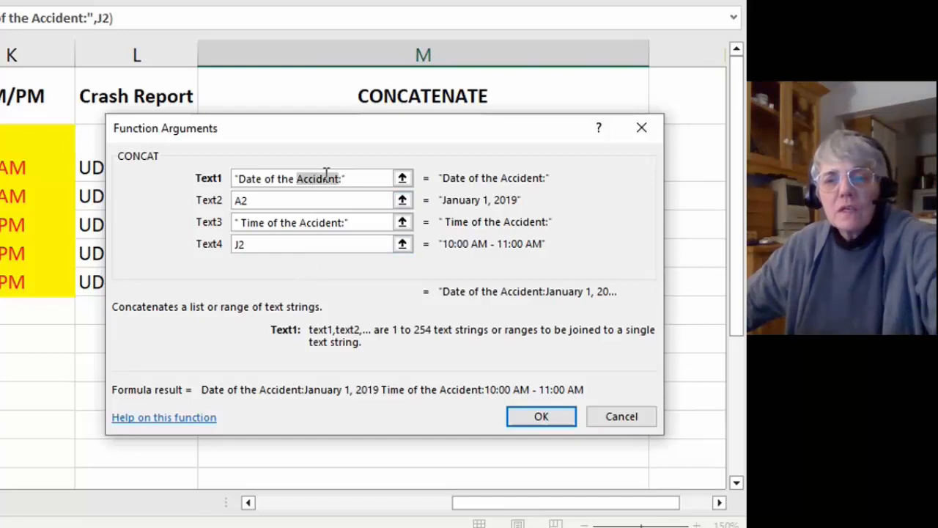
text(Crash:)
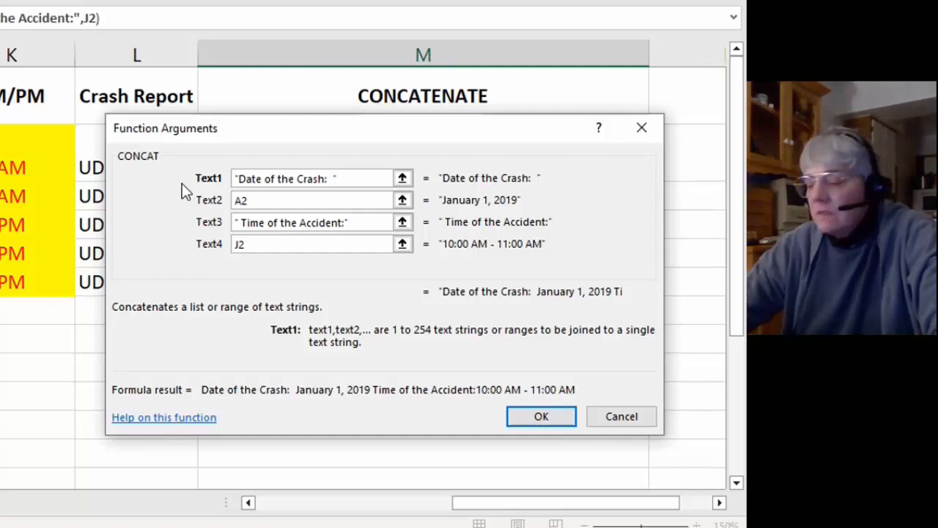
key(BackSpace)
key(BackSpace)
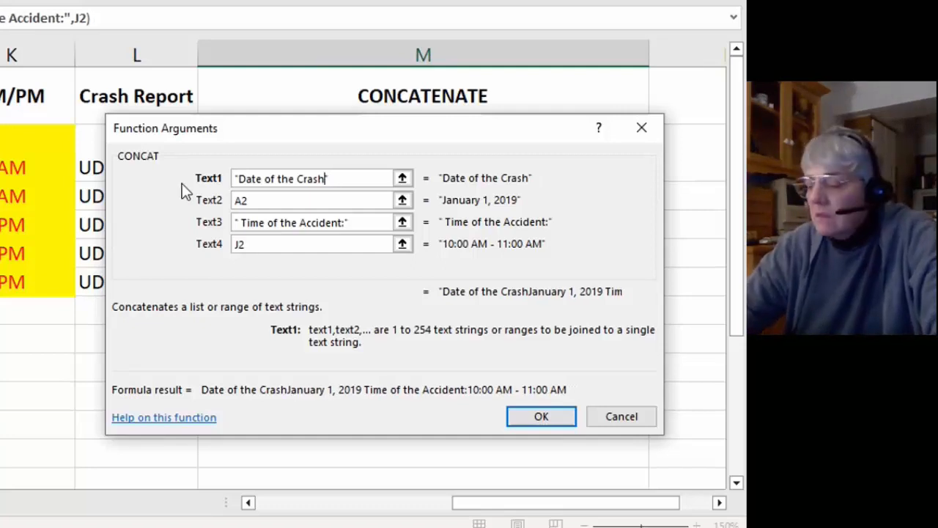
text(-)
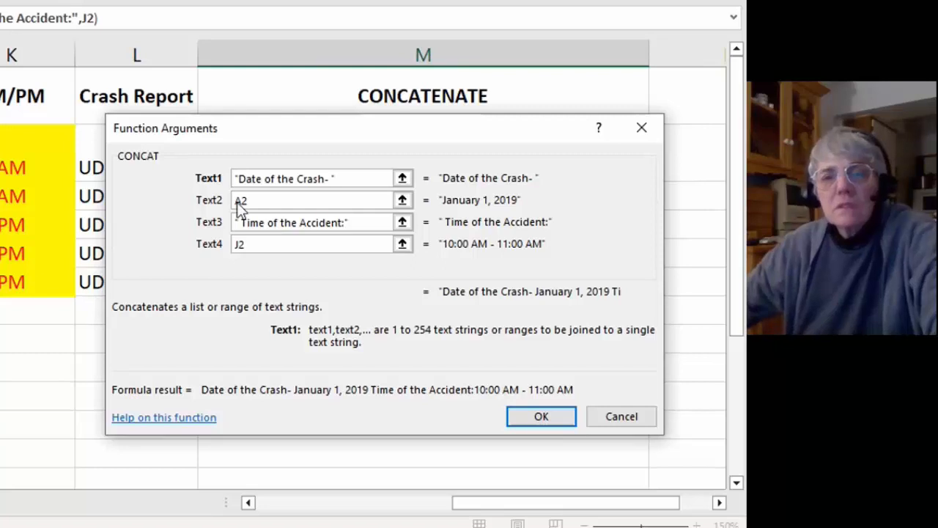
text(Crash-)
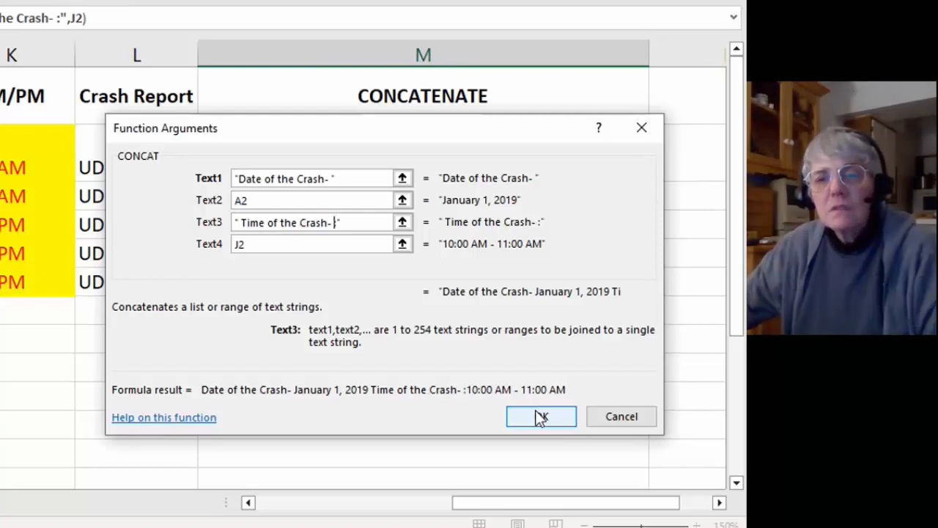
click(540, 416)
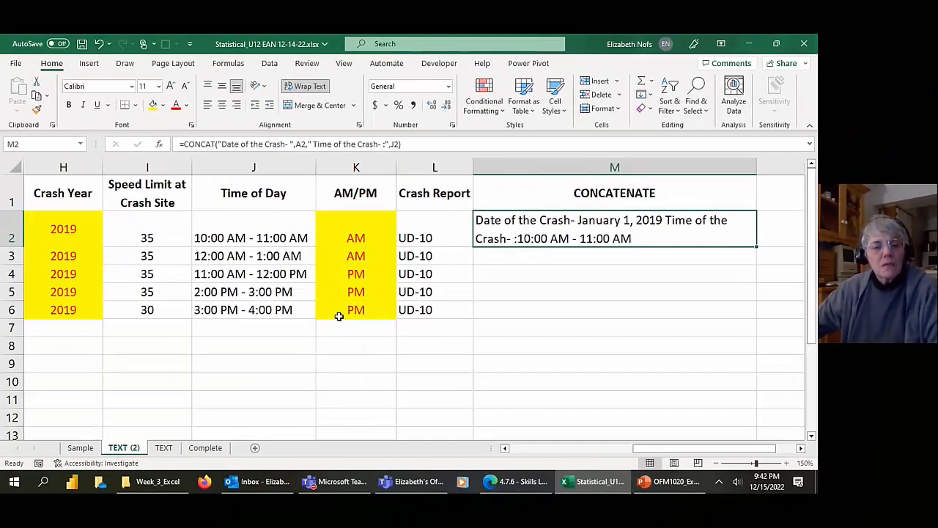
Step: Review the Text and Num_chars arguments of the RIGHT formula in K2, the last name in C2 and the crash dates in A2:A4
click(349, 239)
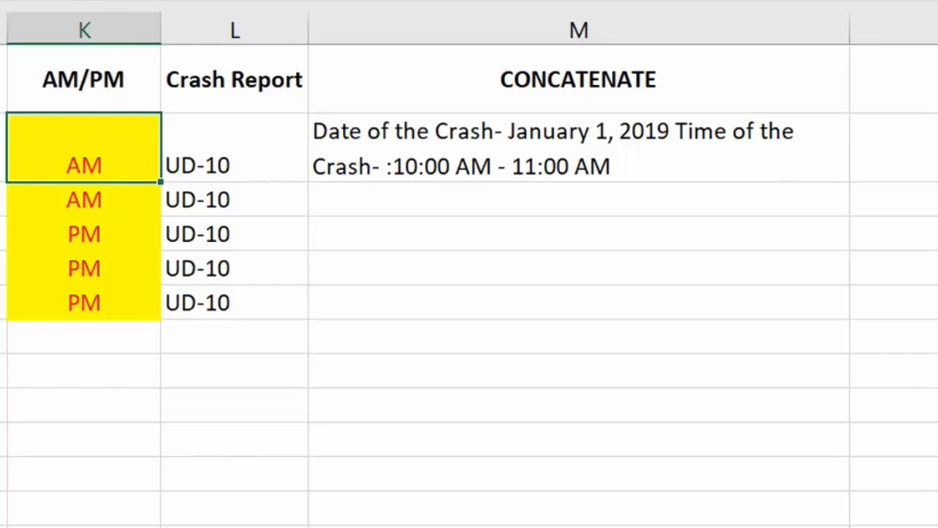
key(shift+F3)
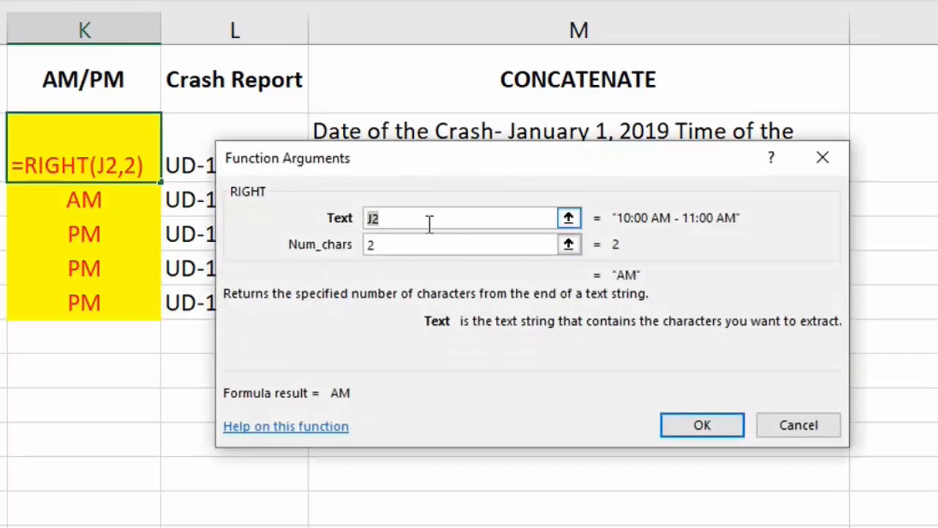
click(429, 224)
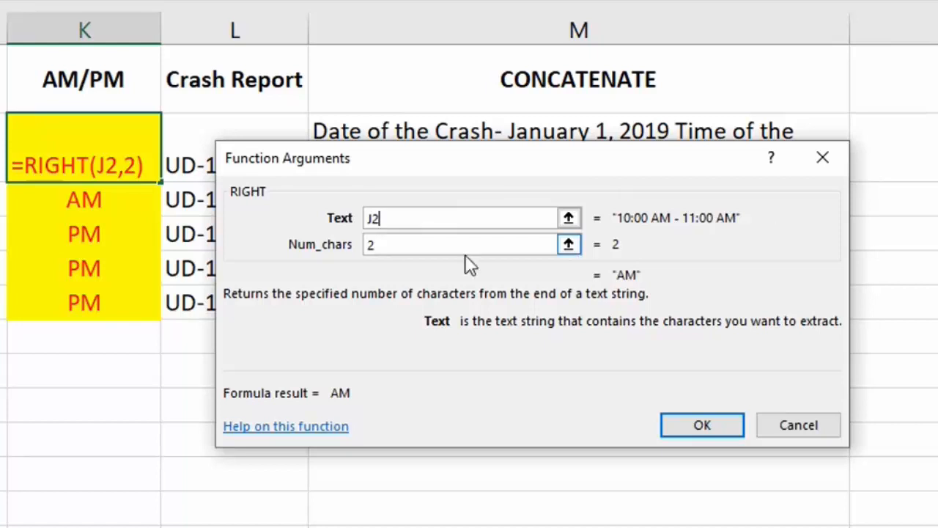
click(425, 251)
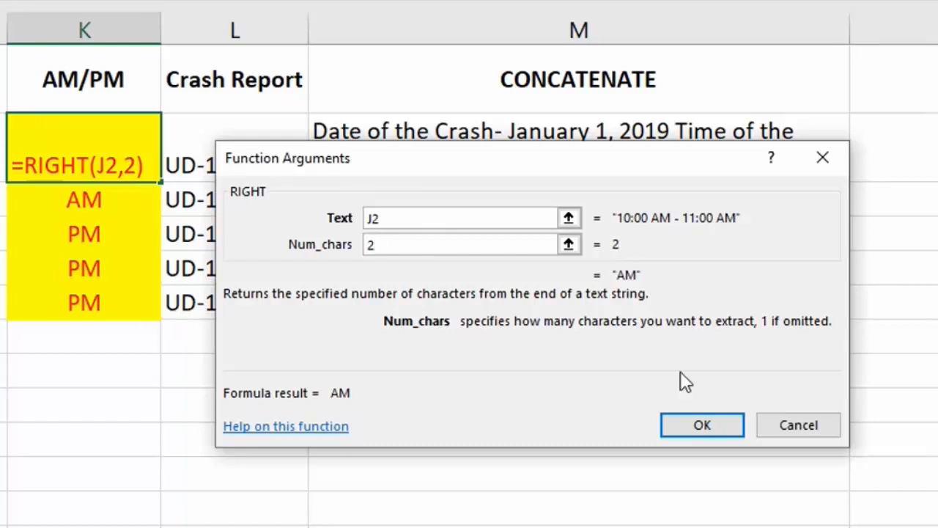
click(700, 432)
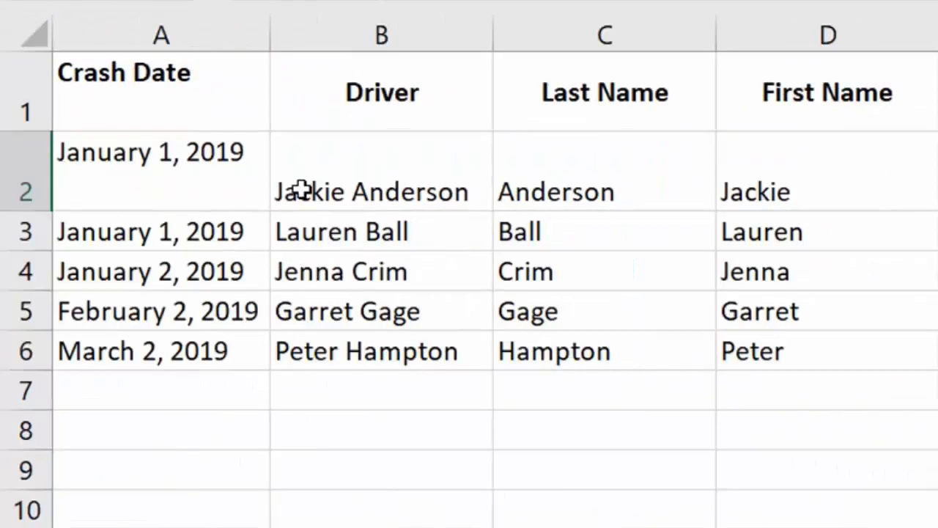
click(615, 177)
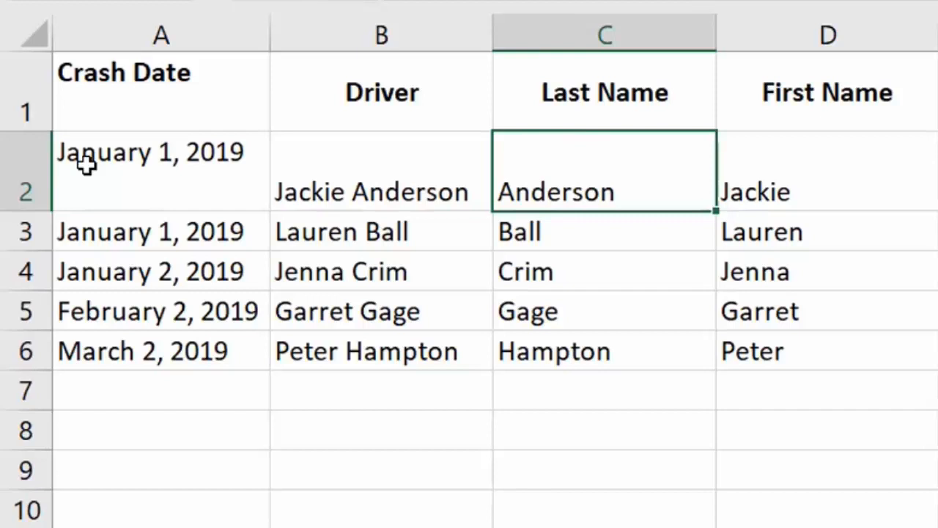
click(86, 166)
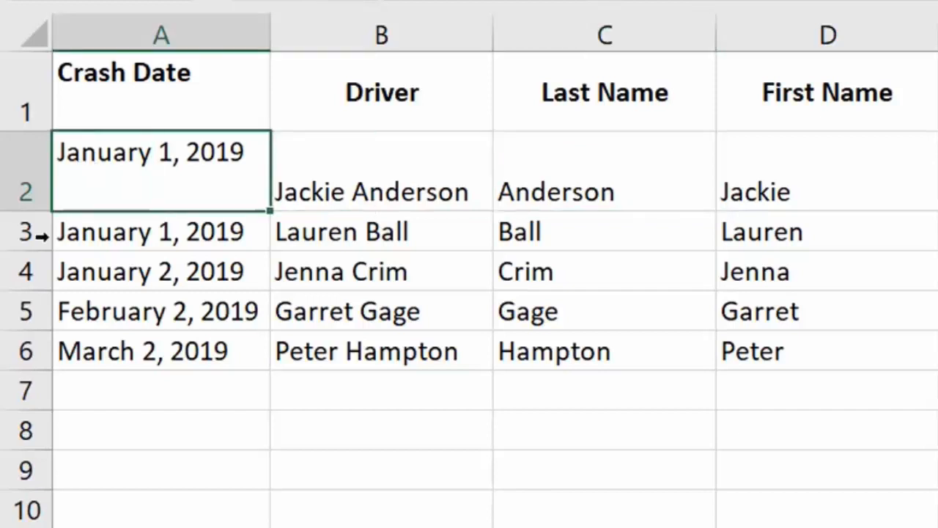
click(75, 245)
click(74, 272)
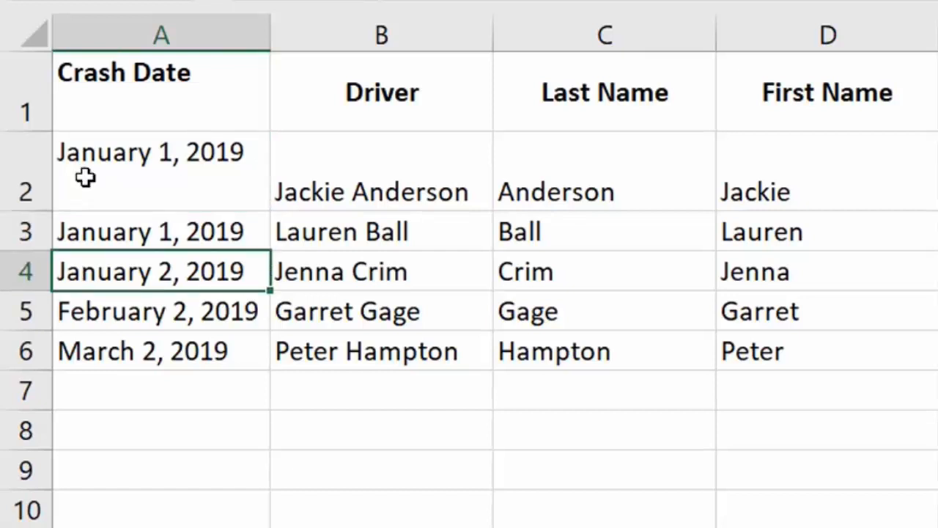